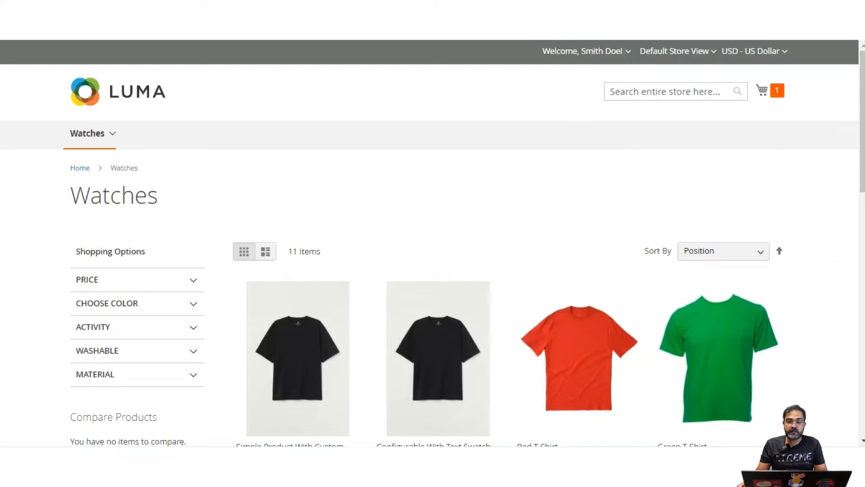
- Open the full shopping cart page and expand the Estimate Shipping and Tax section in the order summary
click(775, 93)
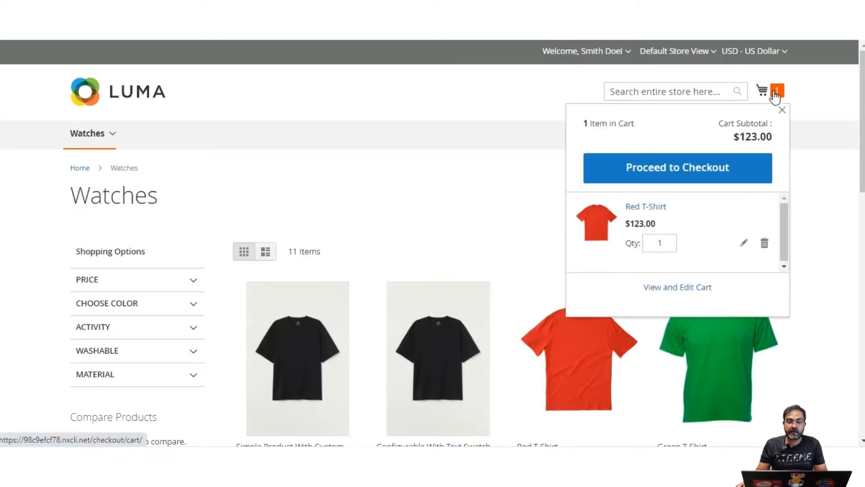
click(675, 291)
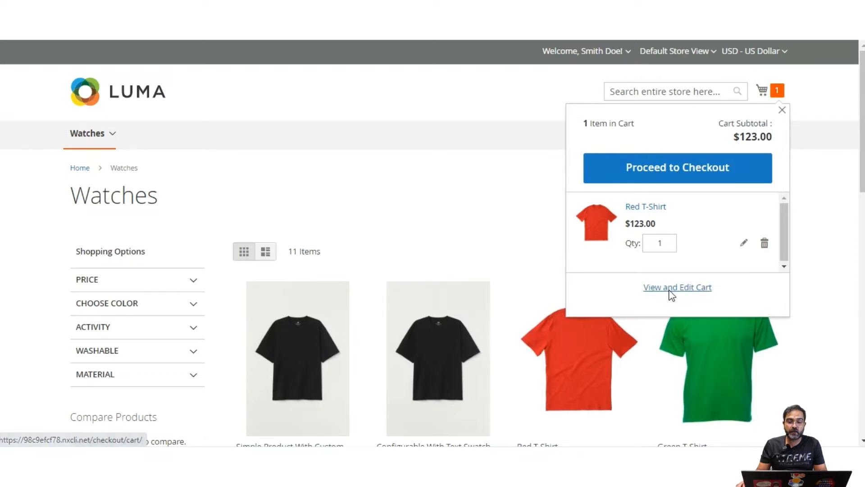
scroll(578, 293, down, 3)
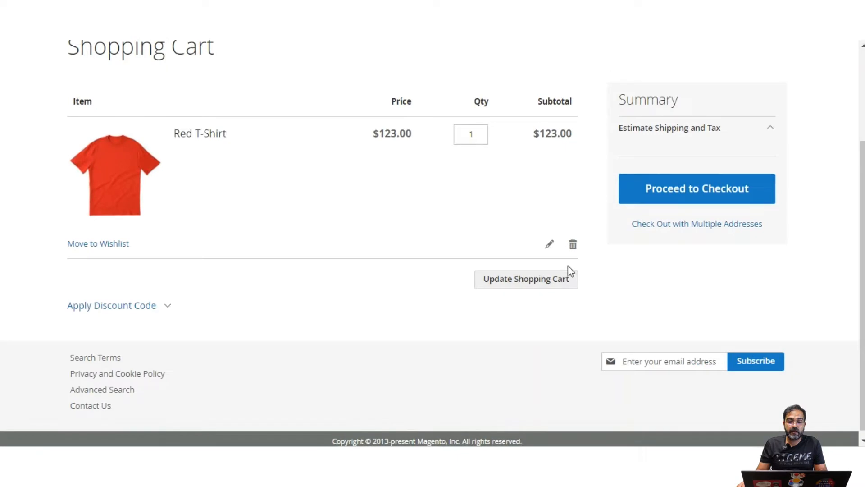
click(771, 131)
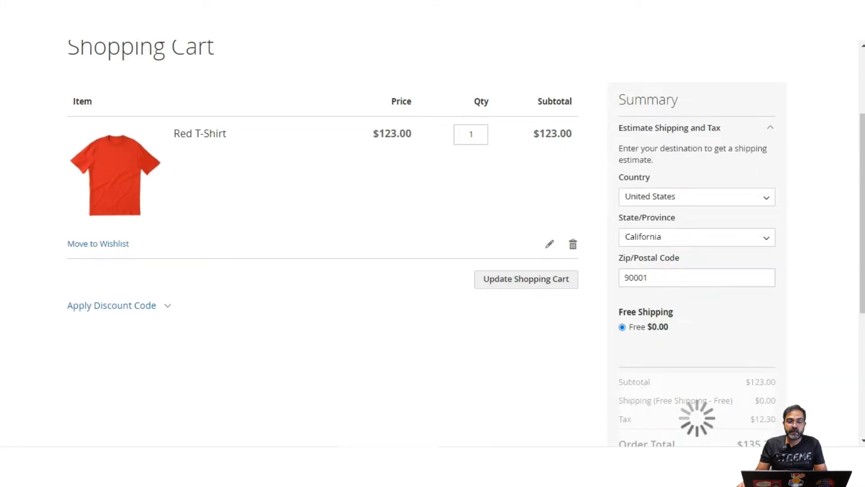
scroll(789, 311, down, 1)
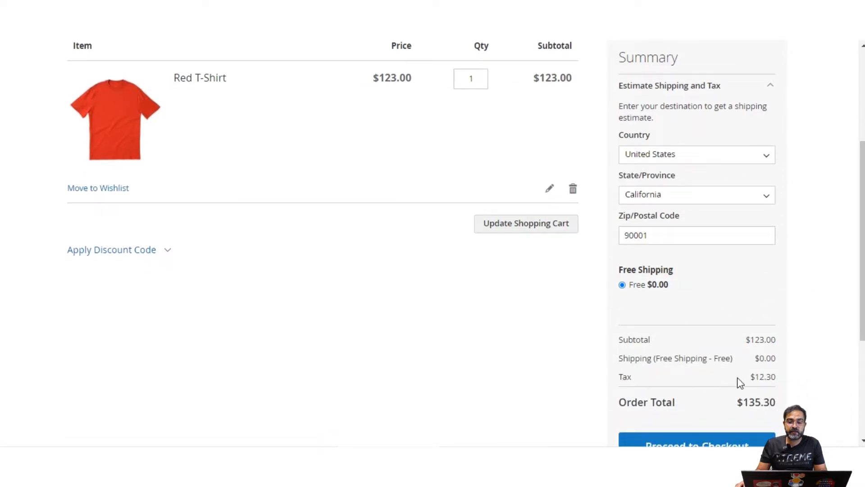
- Examine the tax amount in the cart summary for the California destination with zip code 90001
drag(749, 378, 776, 378)
click(455, 9)
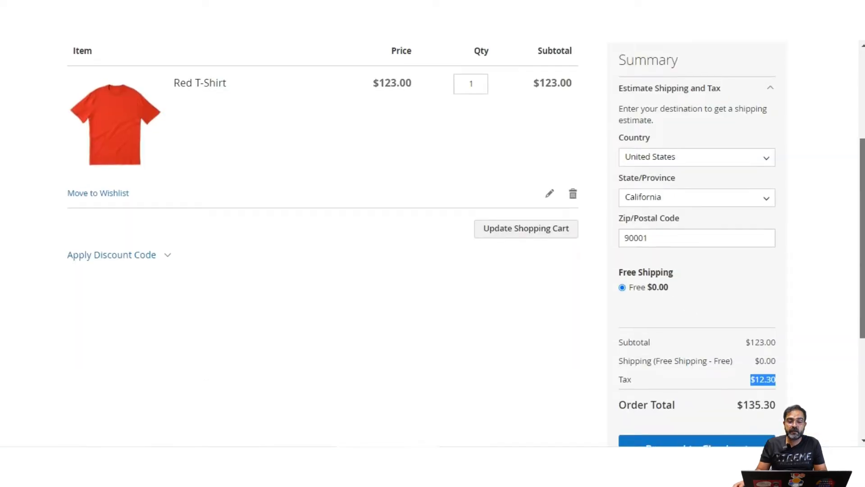
scroll(732, 315, up, 2)
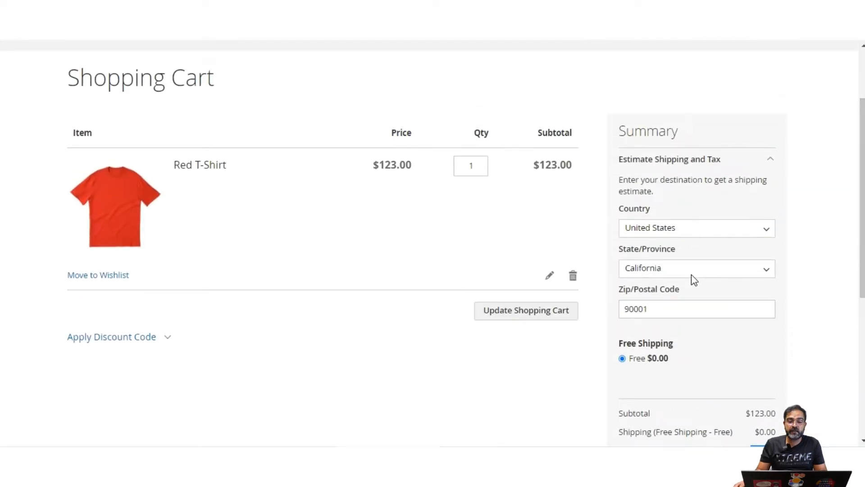
scroll(691, 274, down, 2)
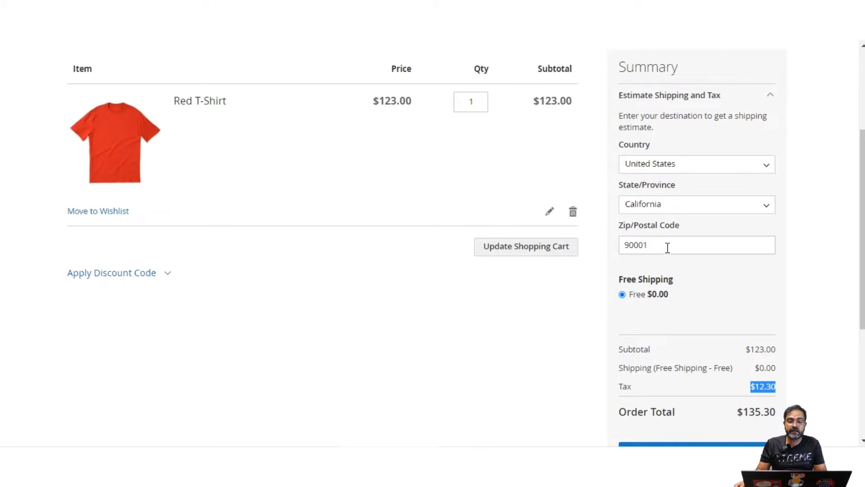
scroll(834, 230, down, 3)
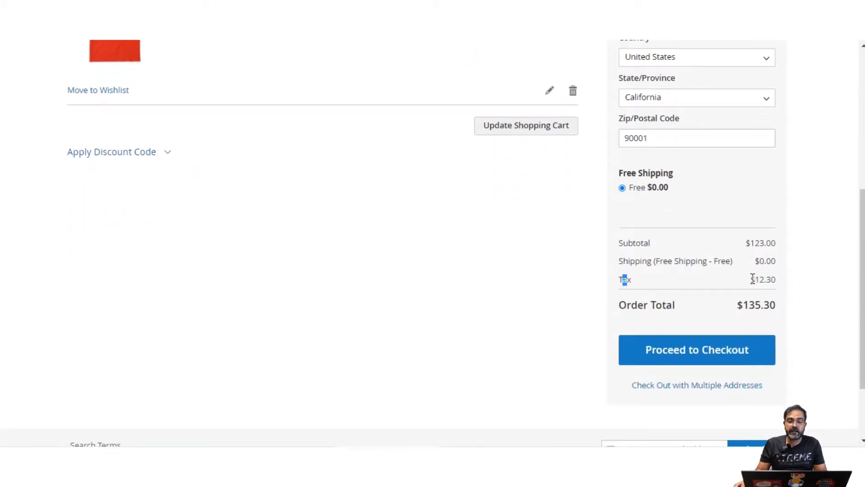
drag(751, 280, 784, 283)
click(786, 278)
- Clear the zip/postal code in the shipping and tax estimate and check the summary for tax
drag(654, 139, 598, 136)
key(BackSpace)
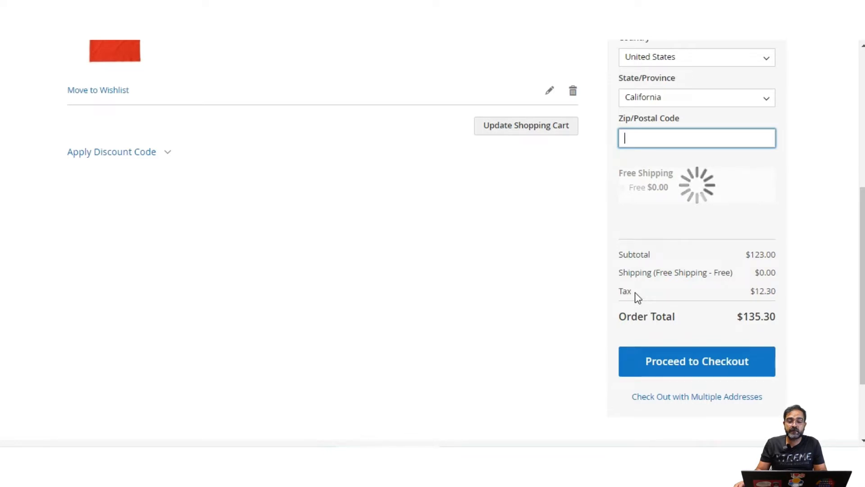
scroll(634, 295, up, 1)
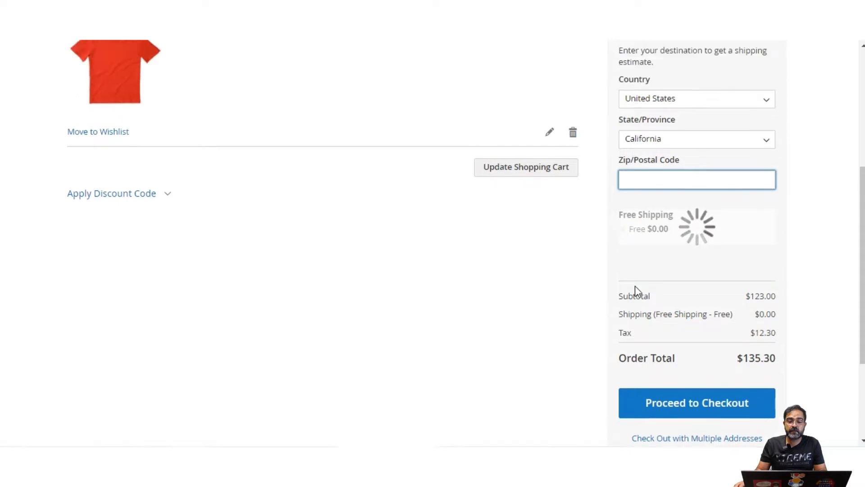
scroll(634, 290, up, 2)
scroll(635, 291, down, 3)
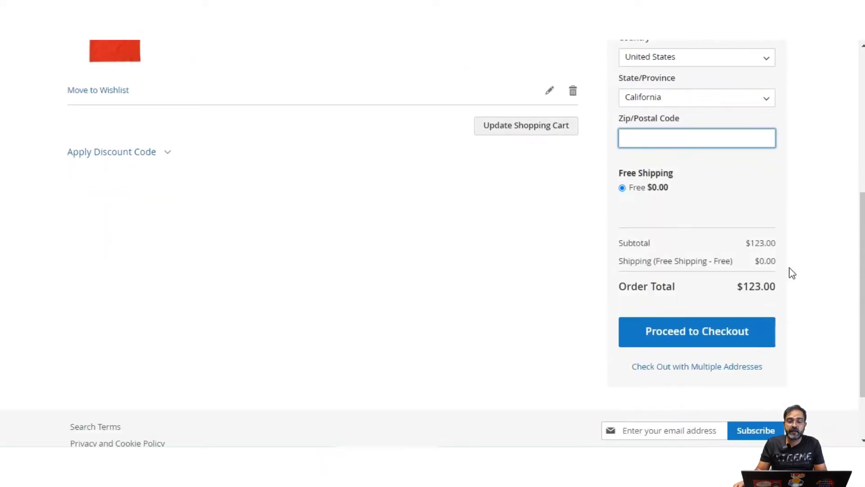
- Fill the estimate's destination with the saved California entry, zip code 90001, and check the tax line
click(661, 135)
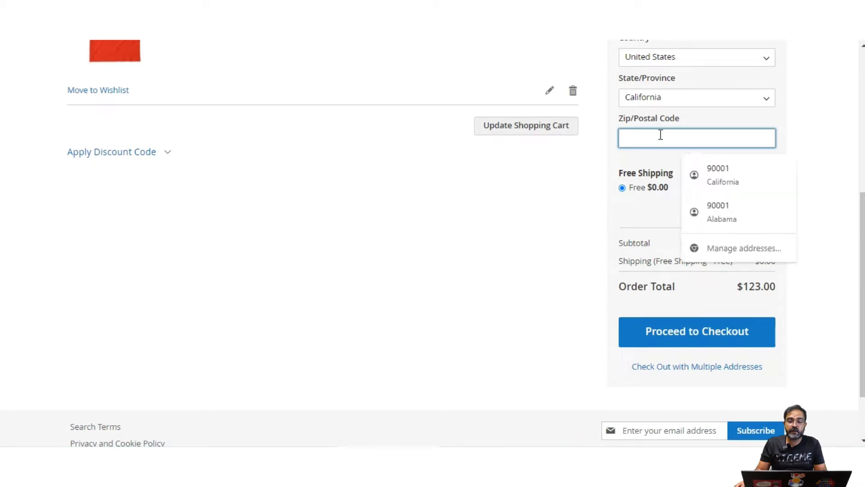
click(726, 180)
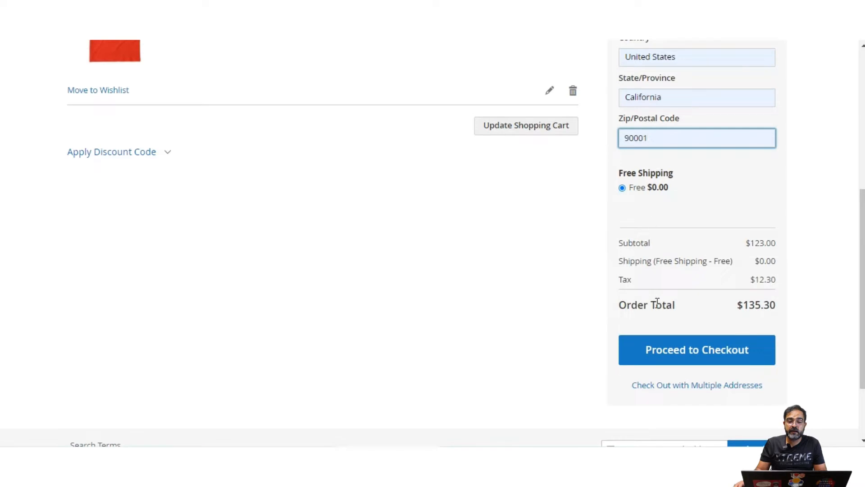
drag(621, 281, 632, 281)
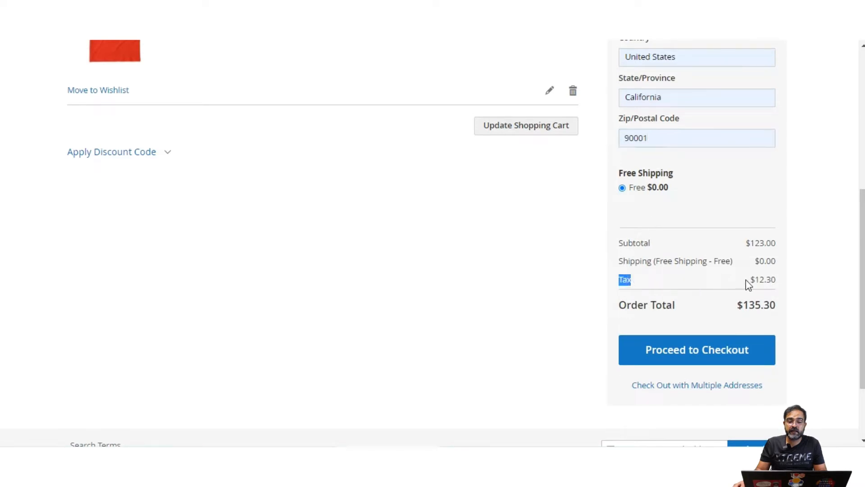
- Set the estimate's State/Province to New York and clear the zip/postal code
scroll(767, 278, up, 2)
click(682, 163)
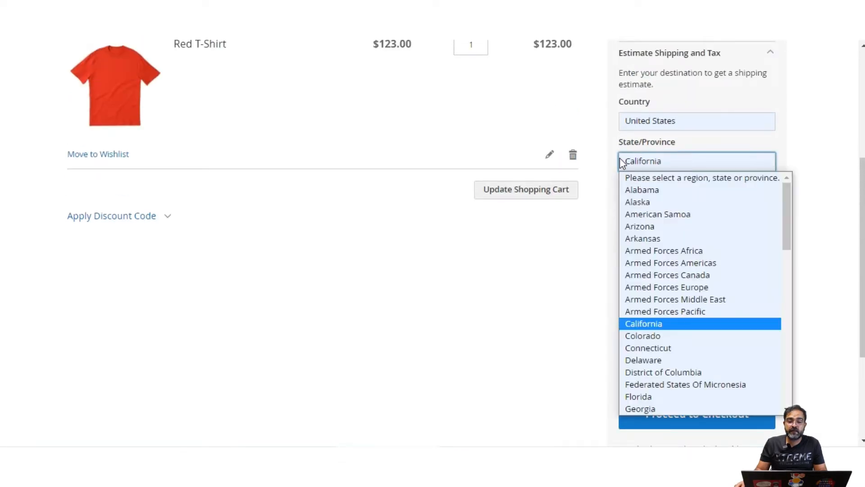
scroll(688, 359, down, 13)
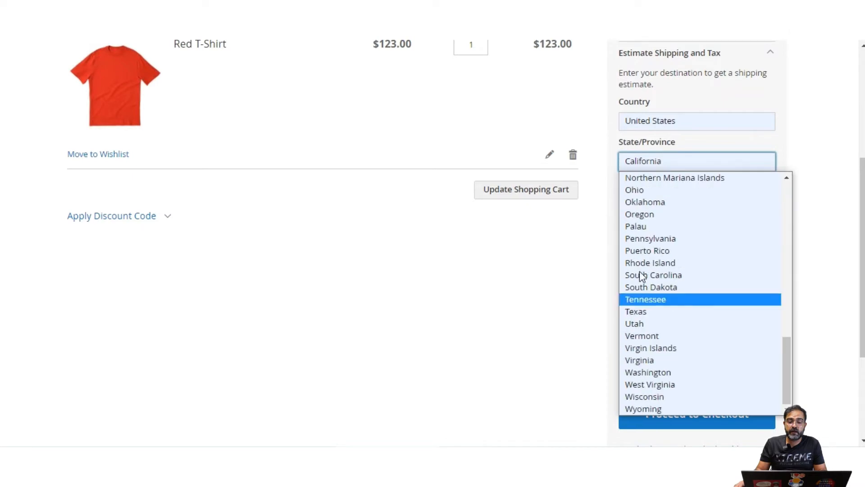
scroll(669, 246, up, 3)
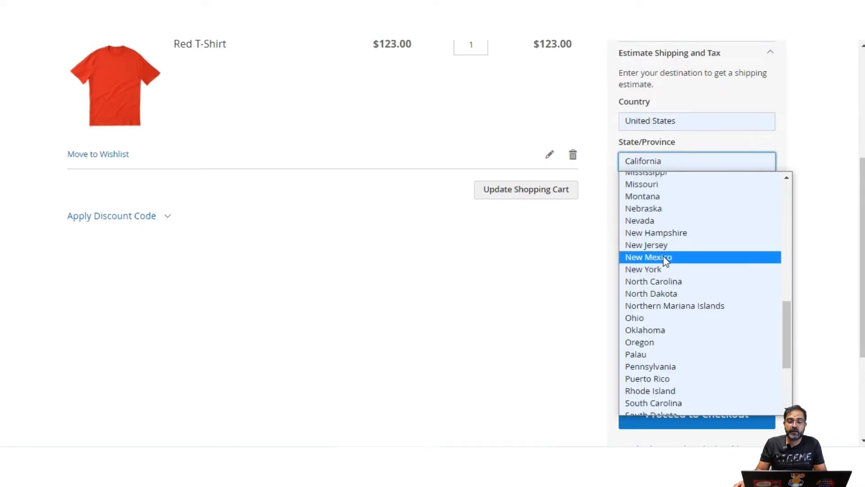
click(666, 269)
double_click(626, 203)
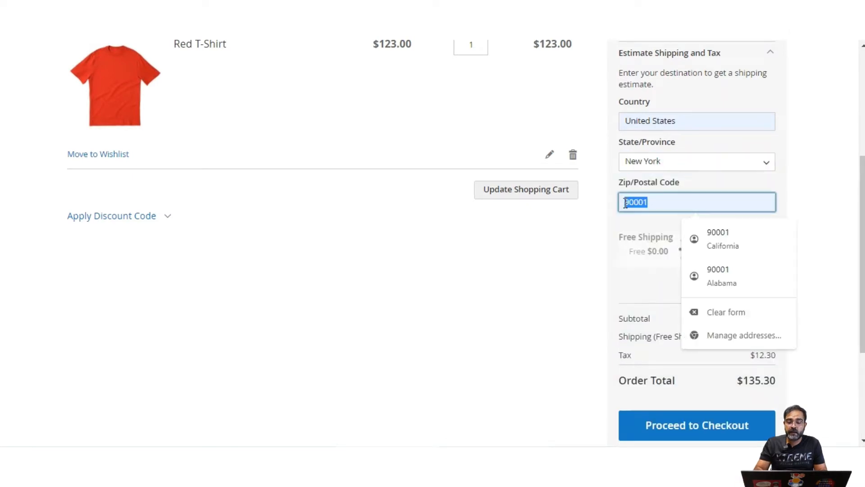
key(BackSpace)
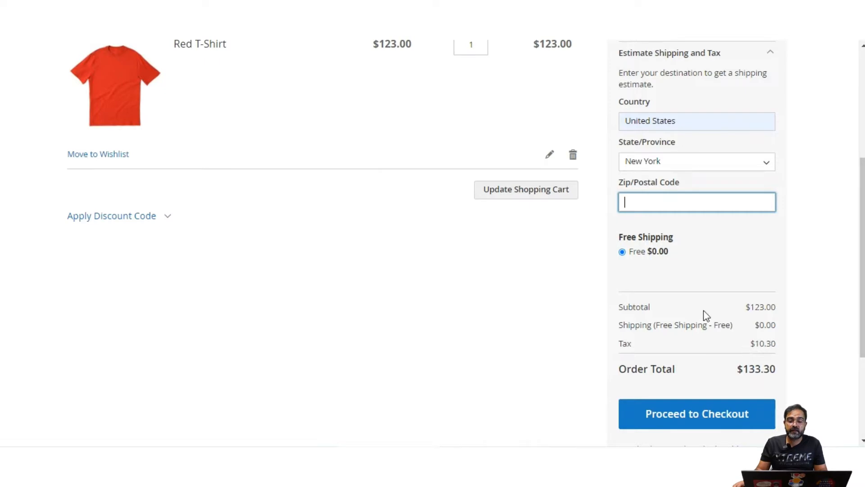
scroll(706, 316, up, 5)
scroll(706, 316, down, 4)
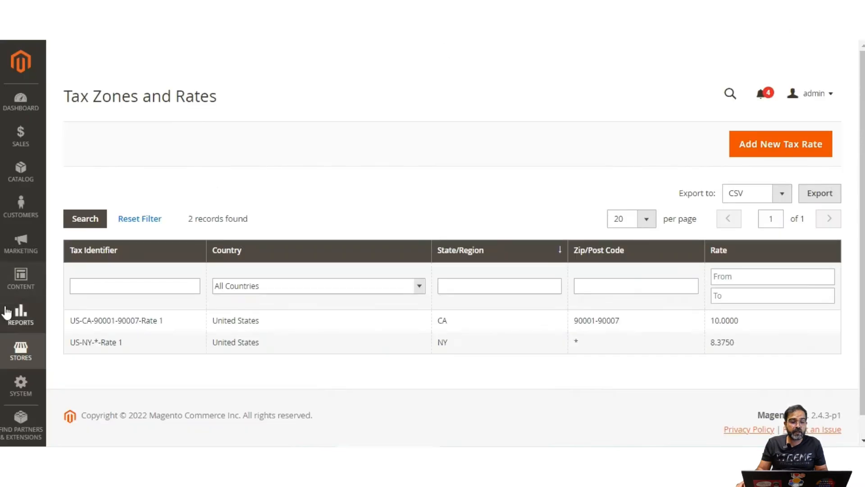
- Open the store's Tax Zones and Rates in the Magento admin and start a new tax rate, looking over its form
click(23, 358)
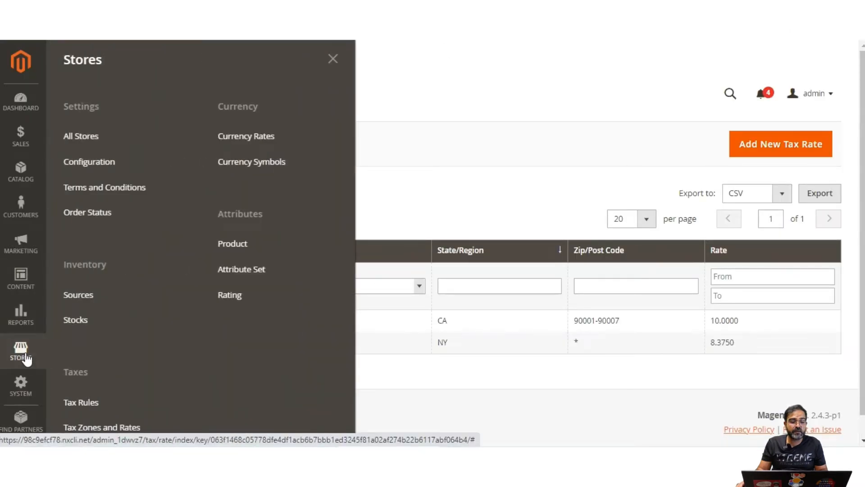
scroll(117, 255, down, 1)
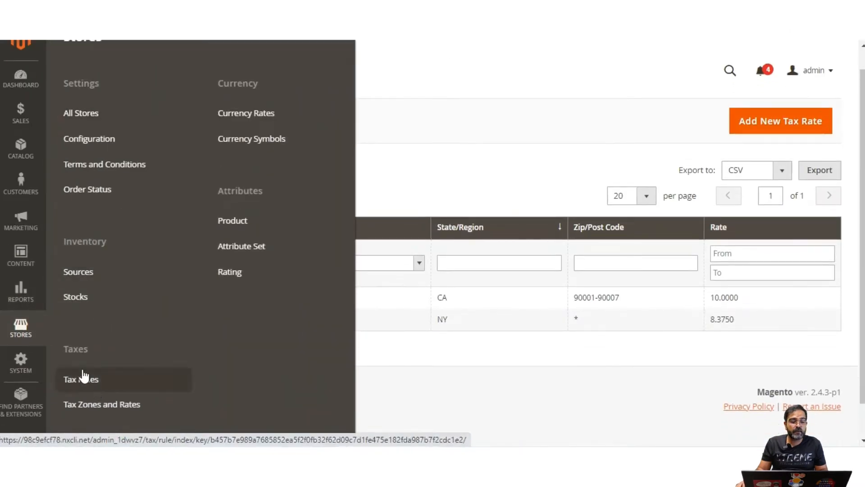
click(112, 408)
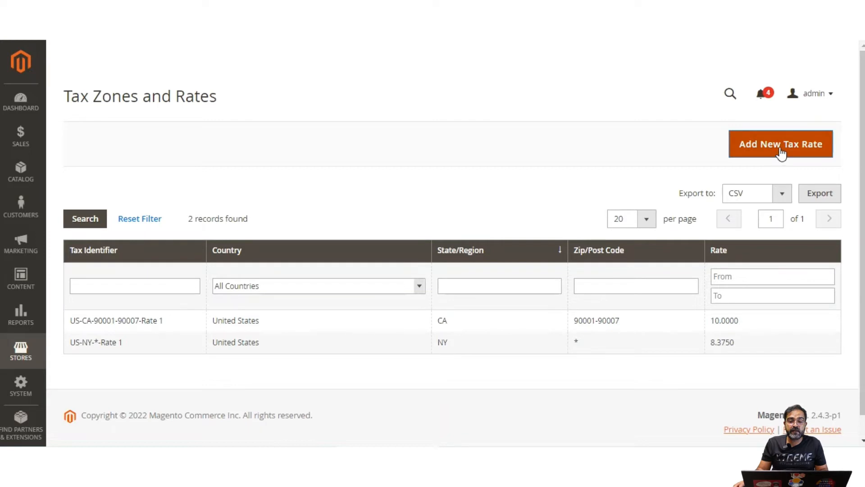
click(756, 147)
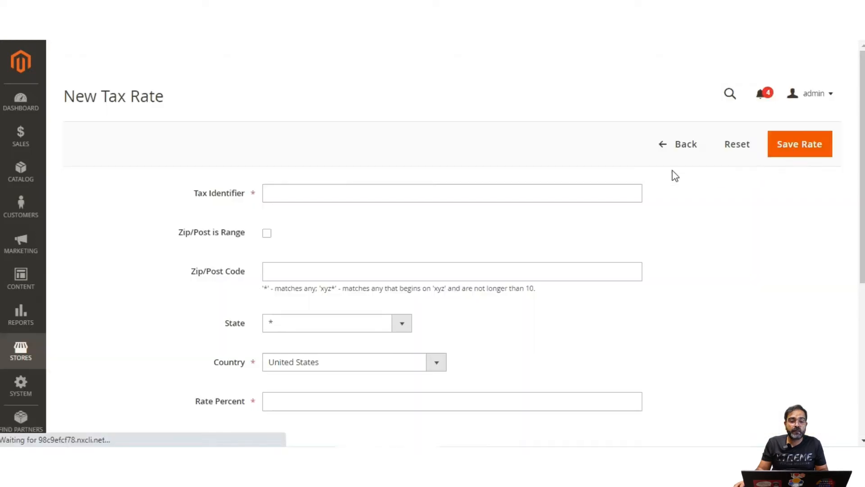
scroll(299, 313, down, 5)
scroll(315, 325, up, 5)
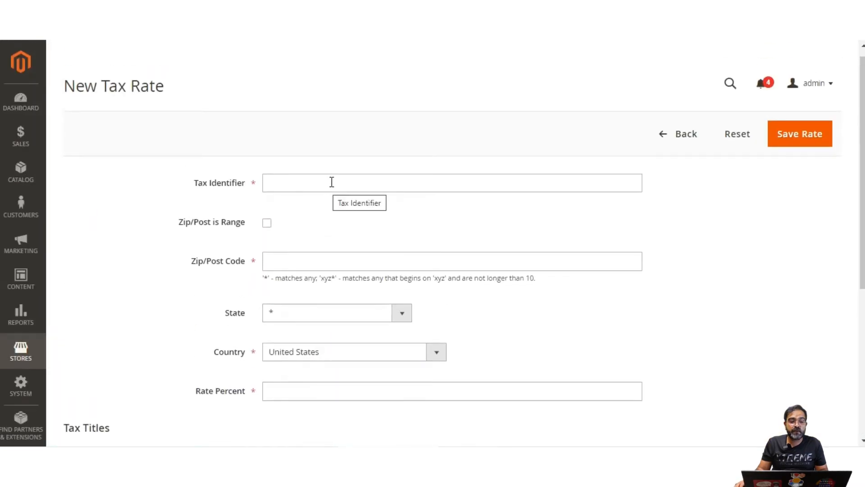
click(283, 182)
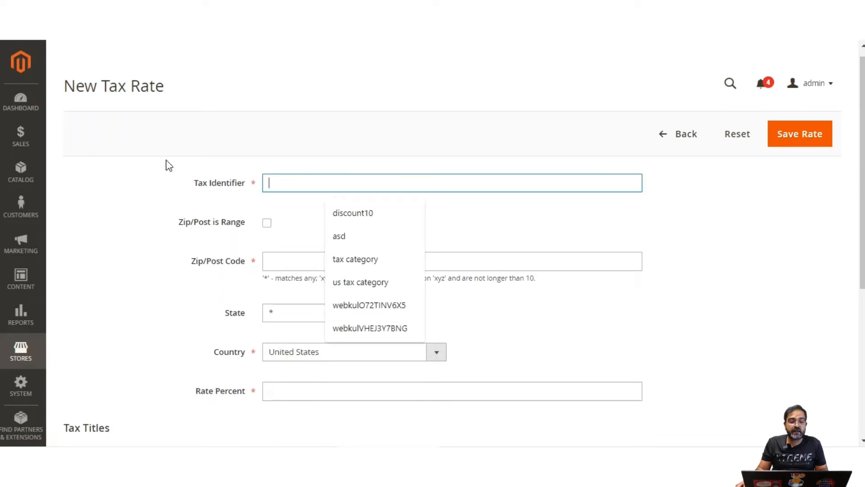
click(230, 159)
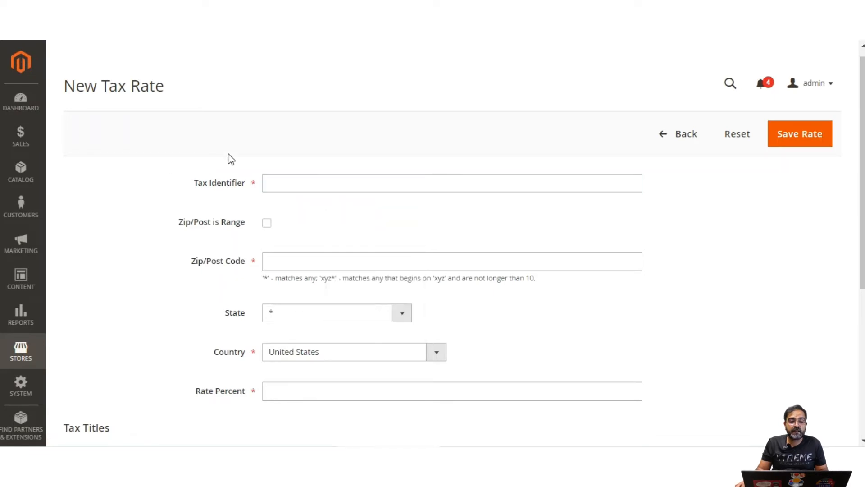
click(122, 179)
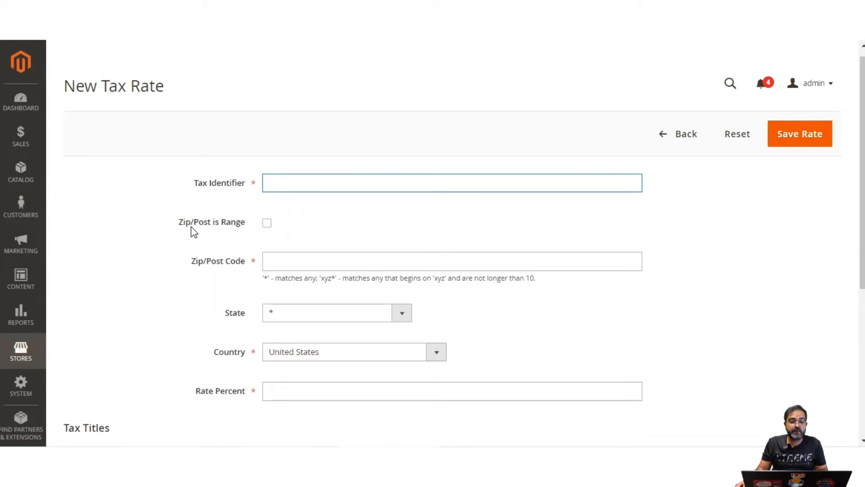
- Enable Zip/Post is Range for the new tax rate and inspect the Range From and Range To fields
drag(192, 227, 241, 227)
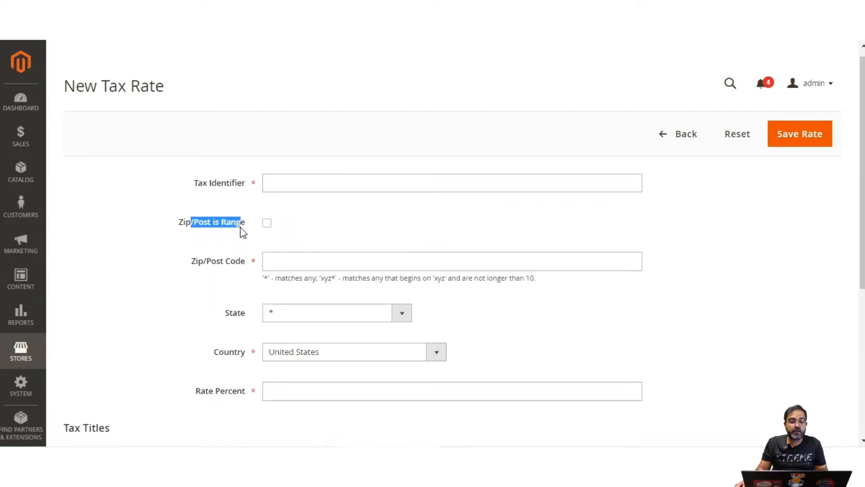
click(267, 224)
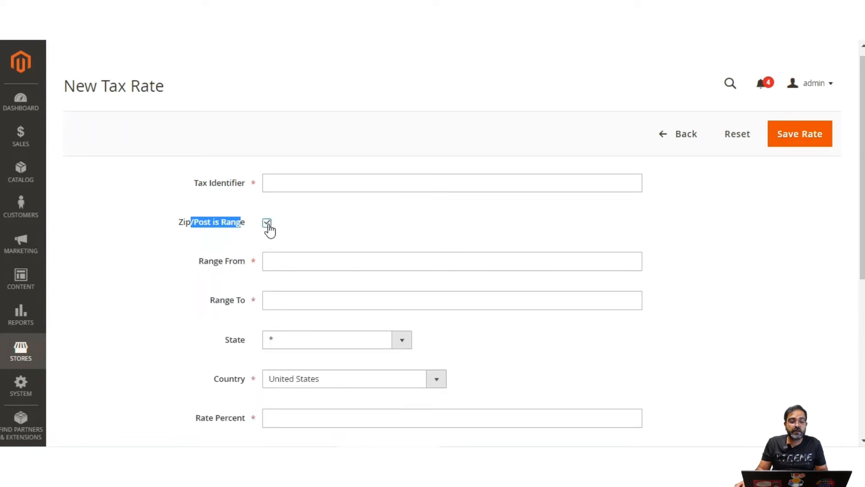
click(274, 260)
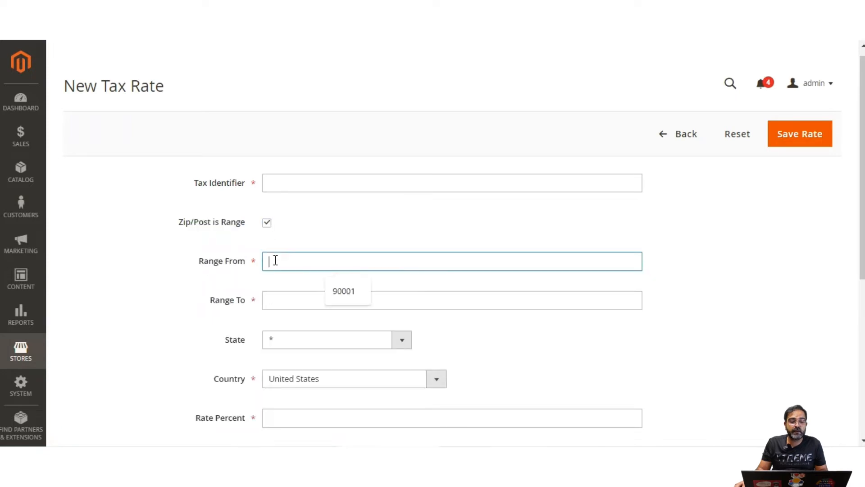
click(278, 298)
scroll(189, 313, down, 1)
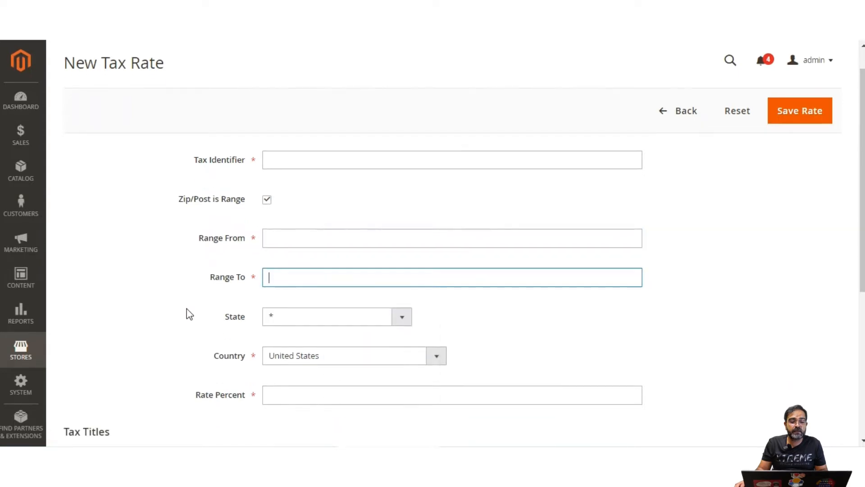
scroll(189, 314, down, 2)
- Set the new tax rate's State to California, keep Country as United States, and inspect the Rate Percent field
click(336, 285)
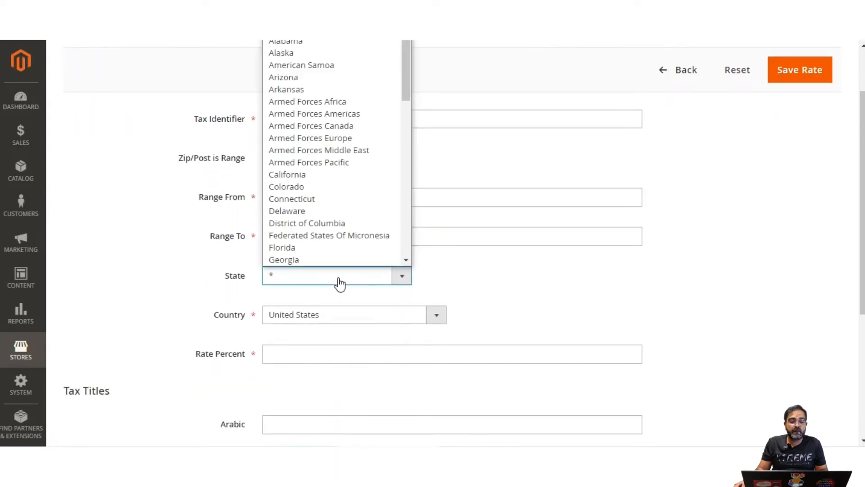
click(310, 178)
click(311, 318)
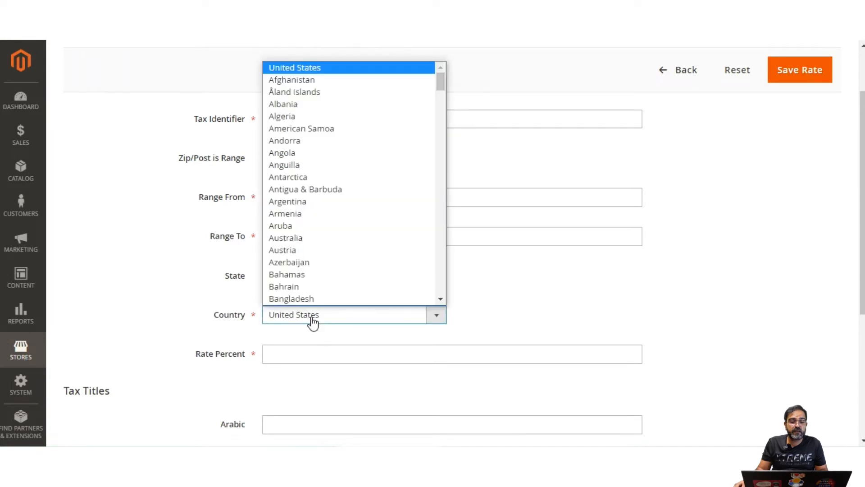
click(313, 322)
scroll(276, 329, down, 5)
click(282, 231)
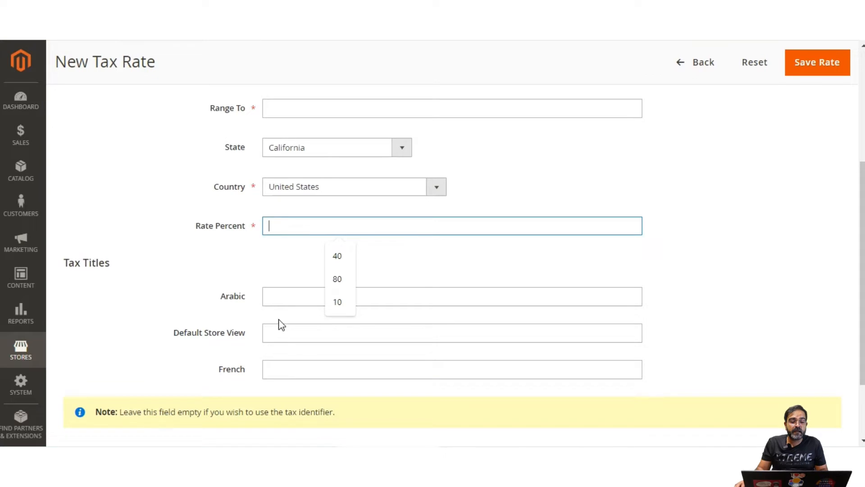
click(167, 266)
- Inspect the new rate's Tax Titles fields for the Arabic, Default Store View and French store views
scroll(123, 286, down, 3)
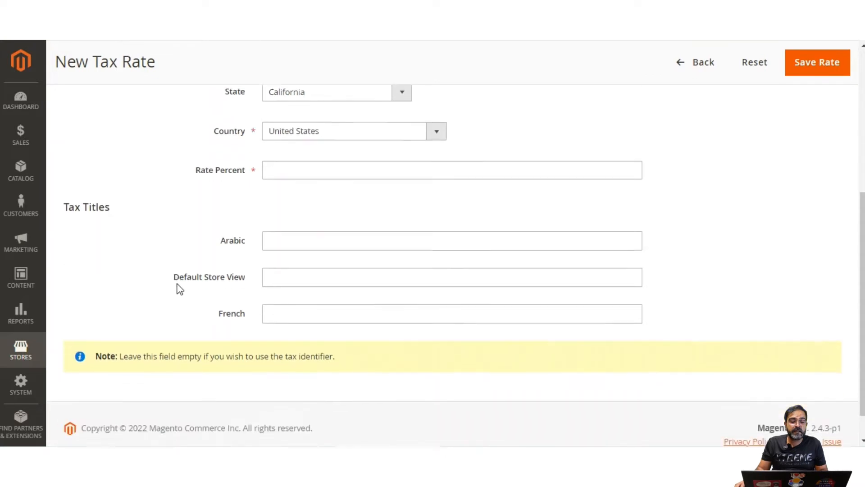
click(287, 235)
click(283, 267)
click(278, 306)
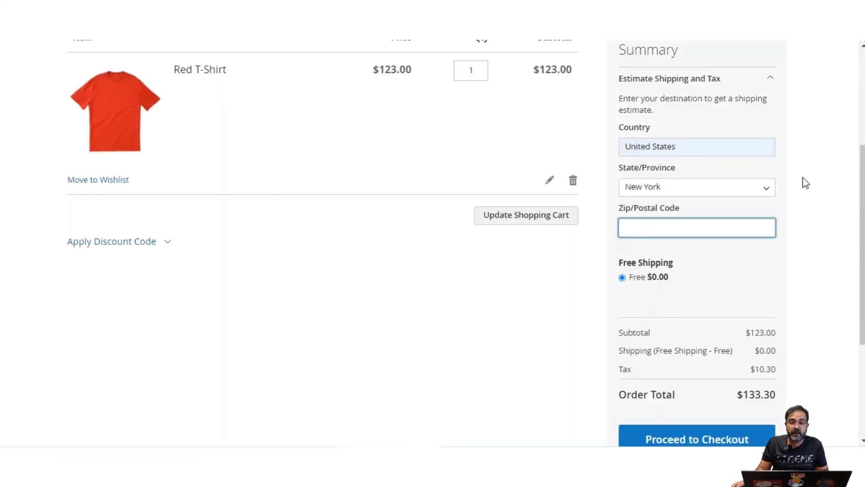
- Check the storefront's store view switcher and compare it with the Tax Titles labels in the Magento admin
scroll(811, 183, up, 4)
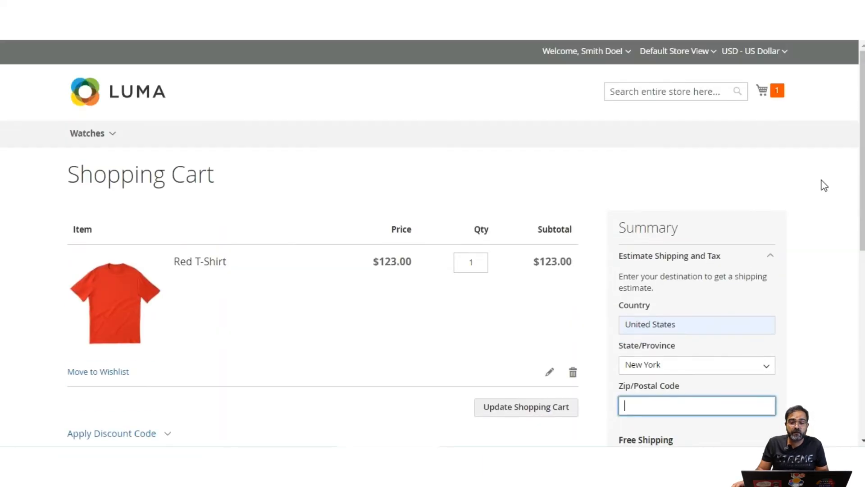
click(710, 56)
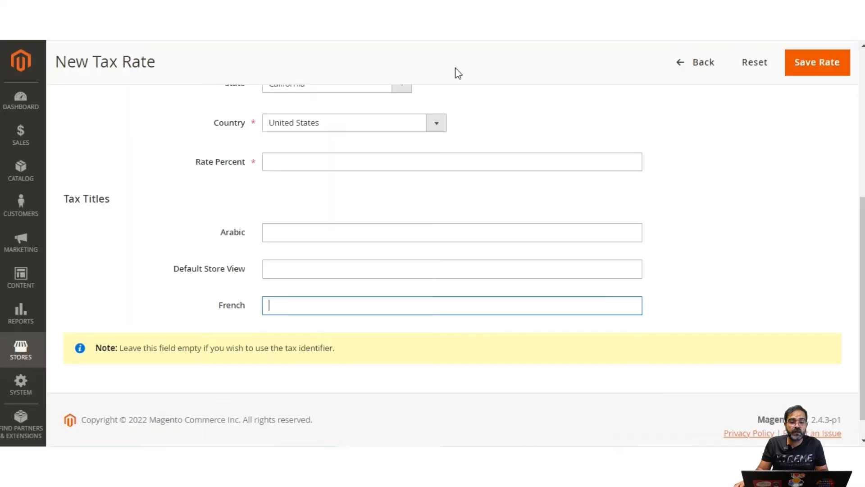
drag(220, 236, 247, 240)
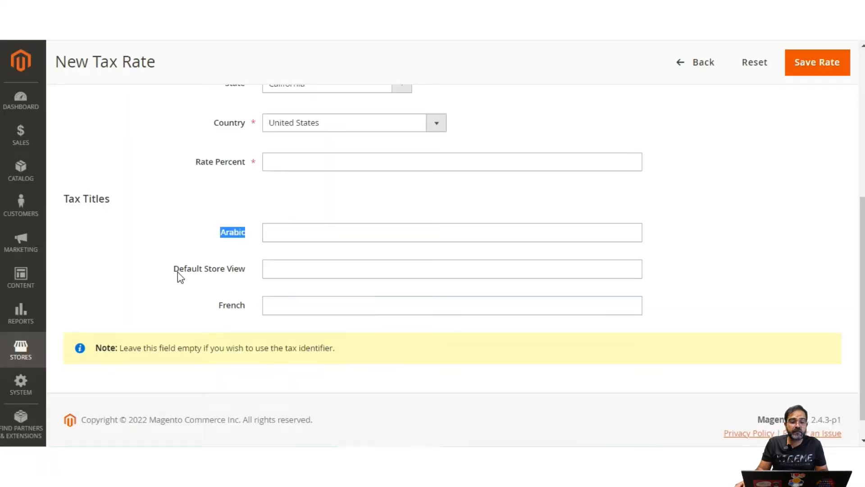
drag(177, 273, 239, 272)
drag(221, 308, 251, 308)
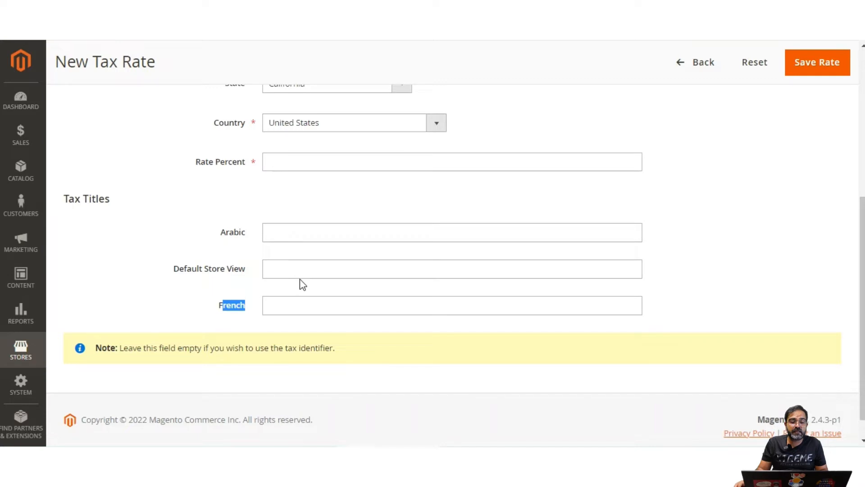
scroll(303, 284, up, 6)
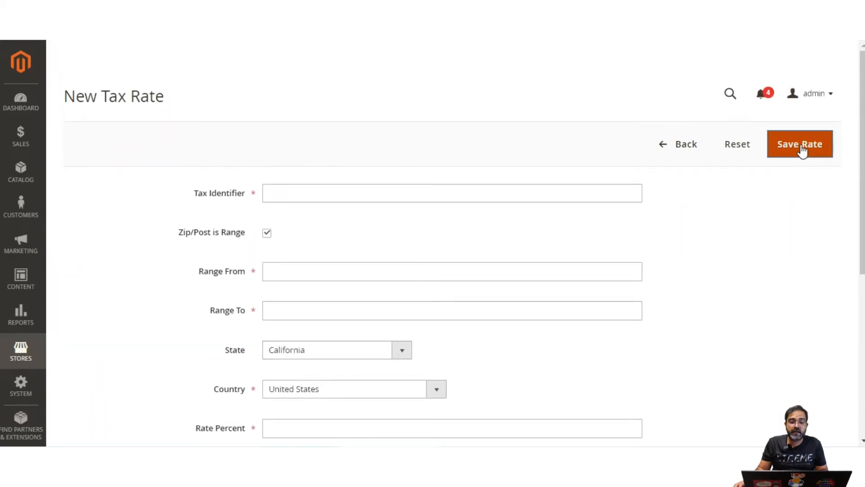
click(662, 149)
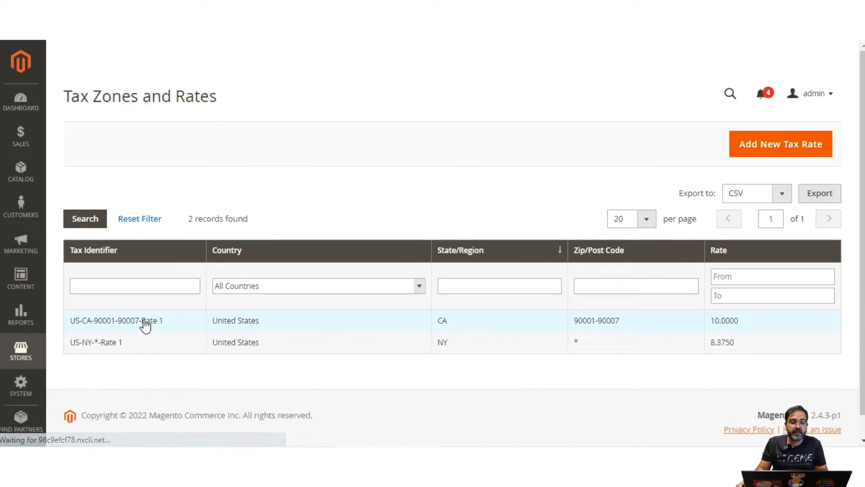
click(144, 324)
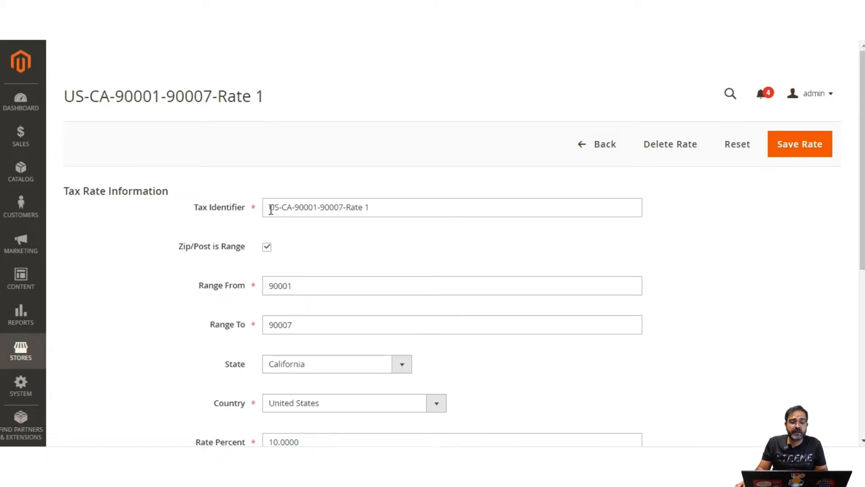
drag(269, 209, 341, 210)
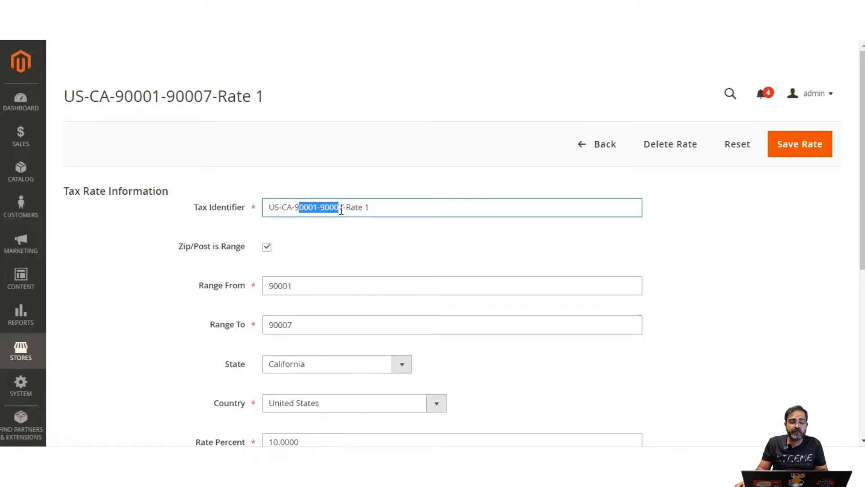
click(373, 209)
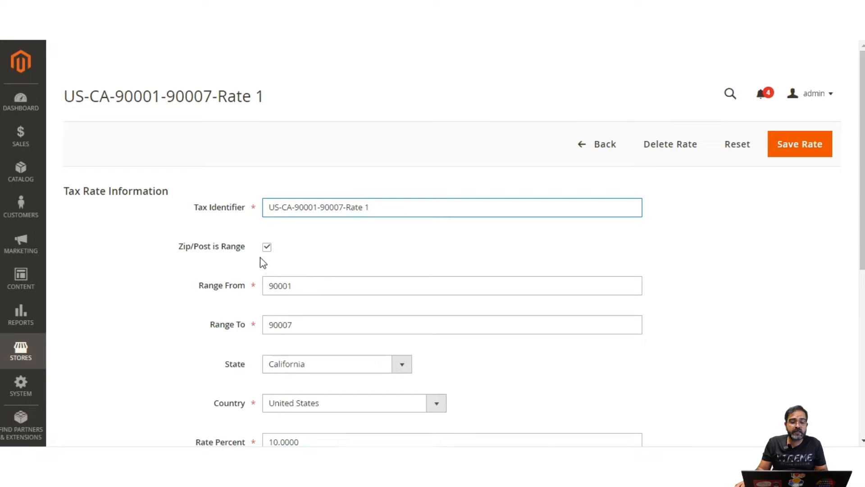
scroll(271, 257, down, 1)
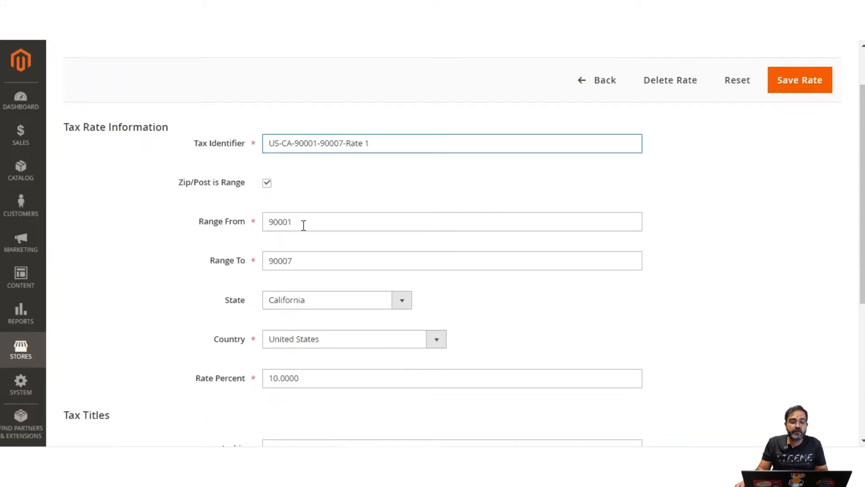
scroll(303, 274, down, 1)
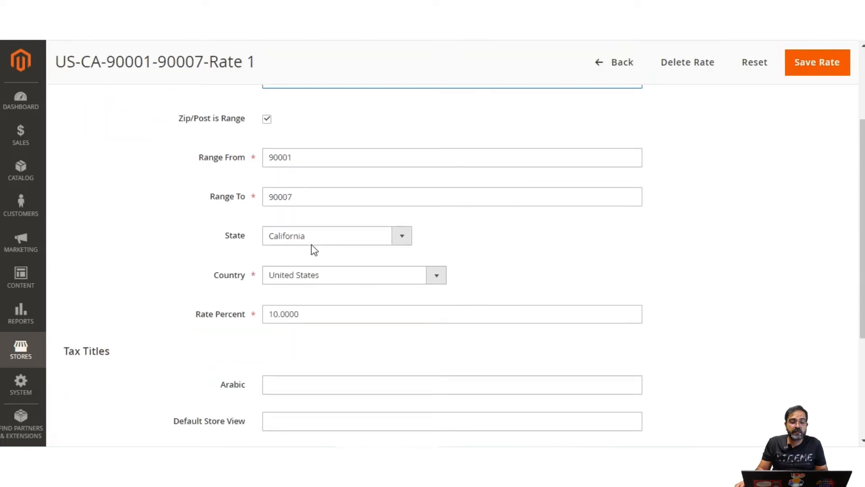
scroll(307, 290, down, 2)
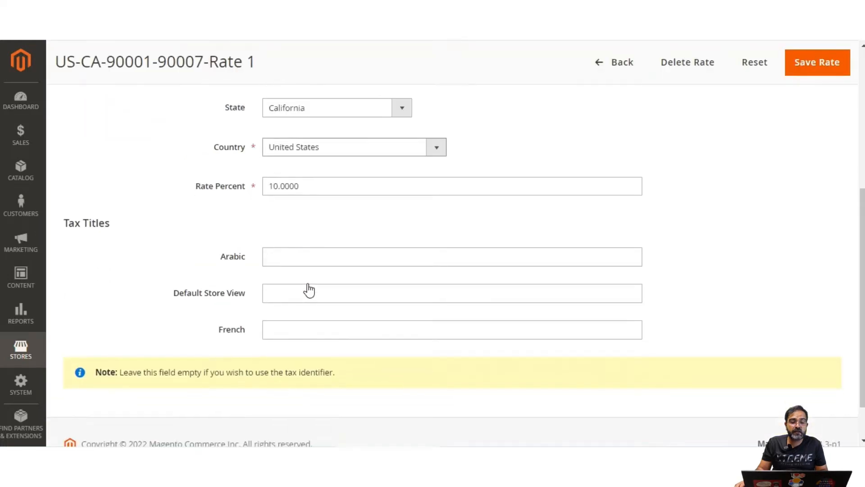
scroll(315, 201, up, 4)
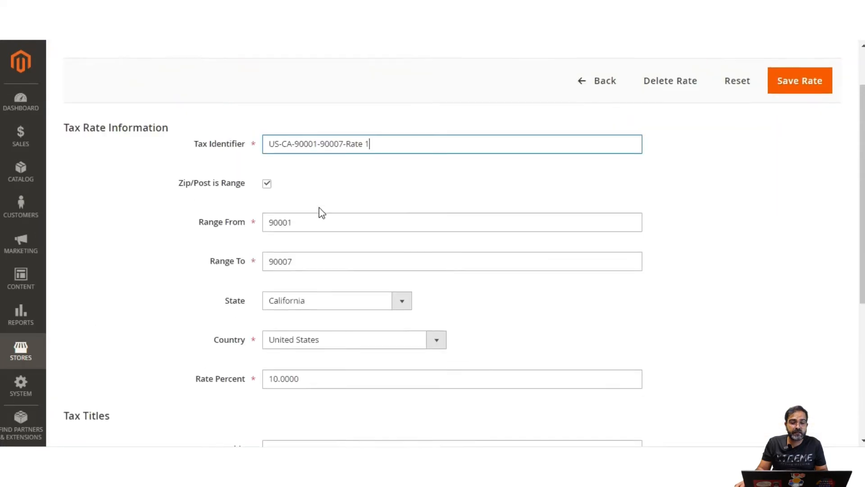
- Return to the tax rates list, open US-NY-*-Rate 1, and examine its Tax Identifier and where Tax Rules are found
click(588, 151)
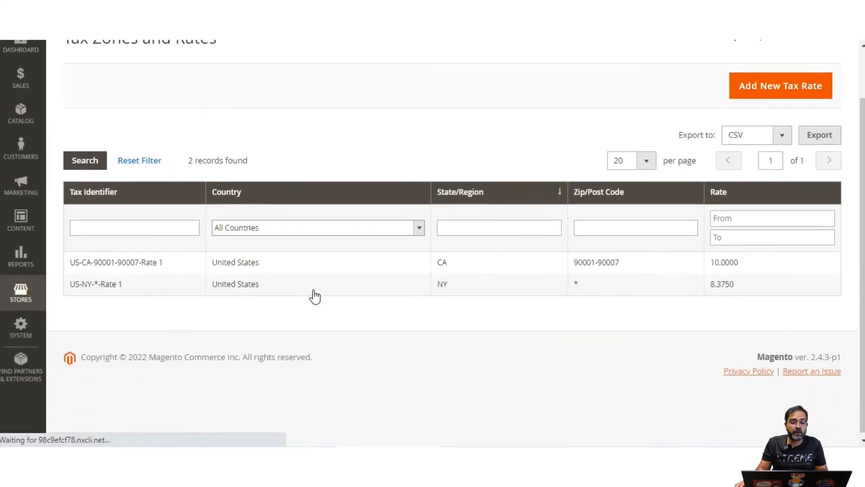
click(144, 323)
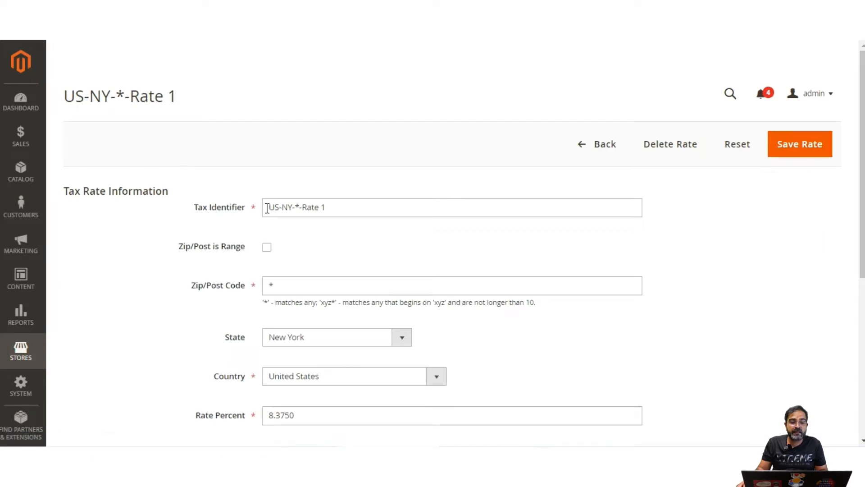
drag(270, 207, 244, 210)
click(296, 211)
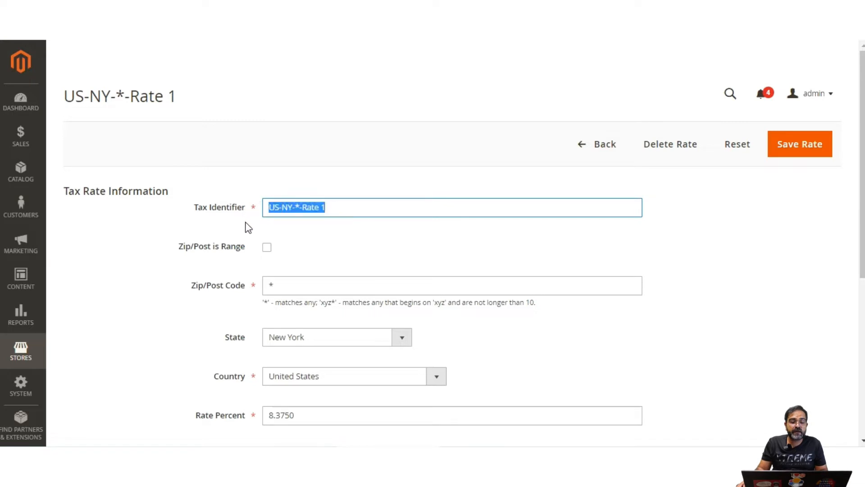
click(340, 205)
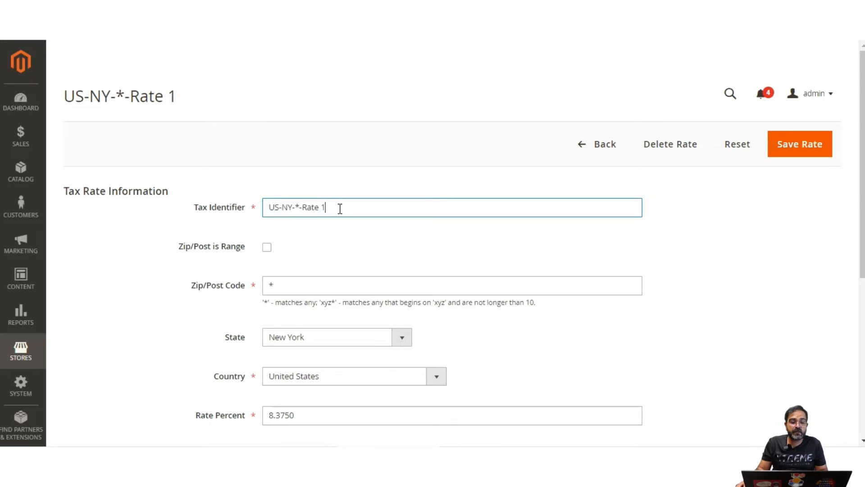
drag(340, 207, 248, 216)
click(21, 350)
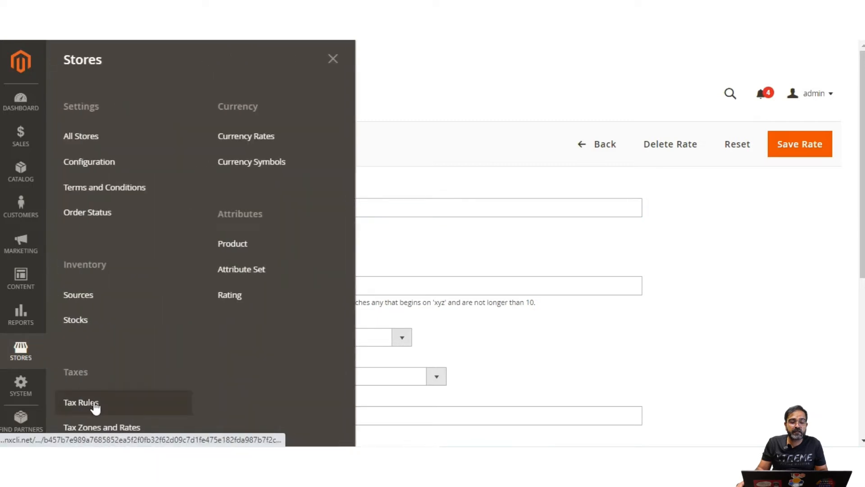
click(384, 249)
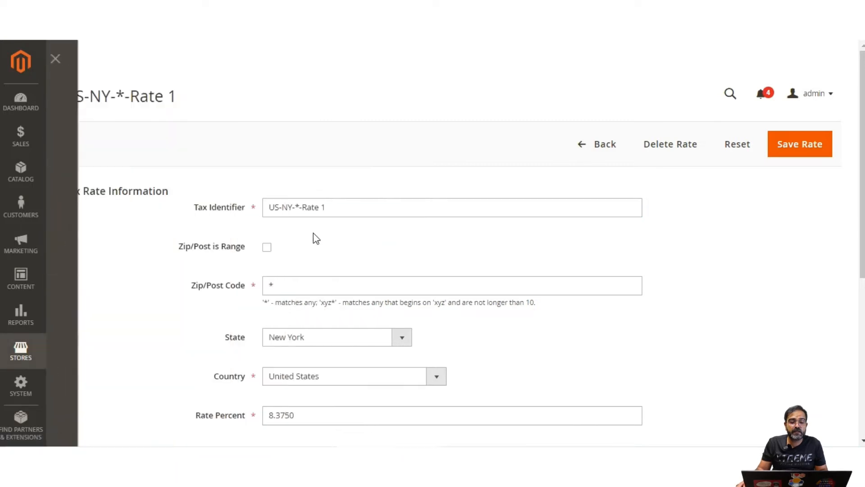
click(337, 209)
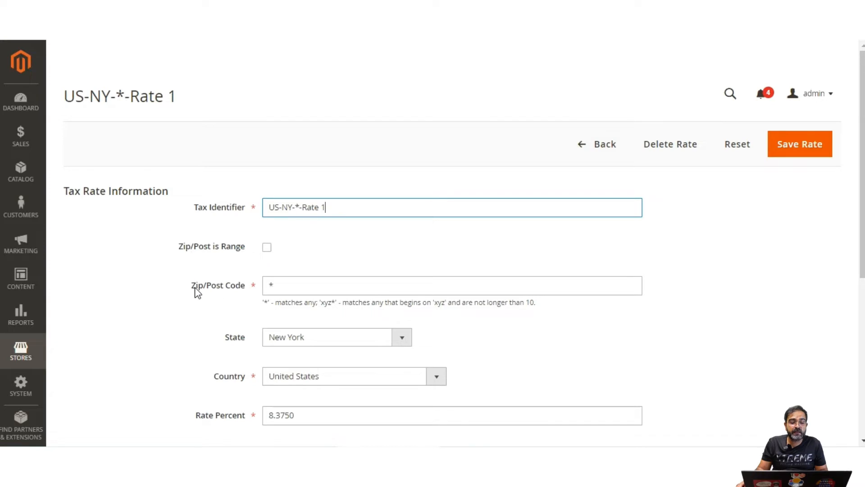
- Try 900* as the New York rate's Zip/Post Code following the wildcard hint, and look over the remaining fields
drag(197, 292, 241, 293)
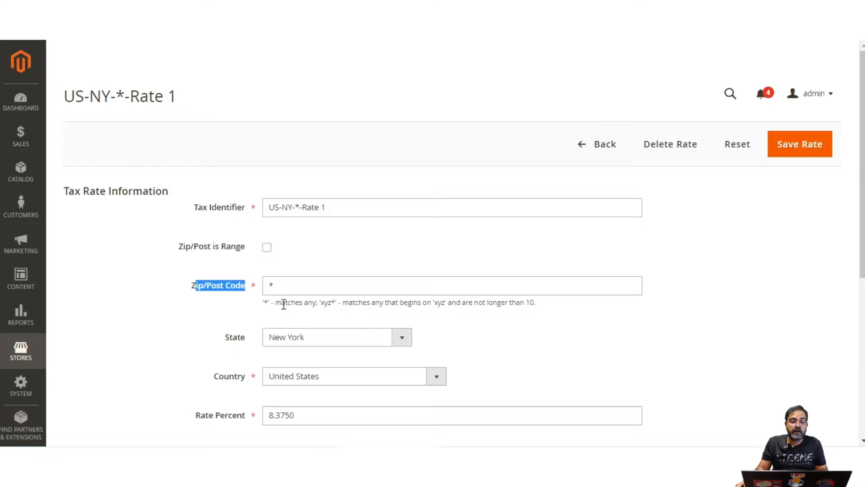
drag(281, 302, 308, 303)
click(332, 319)
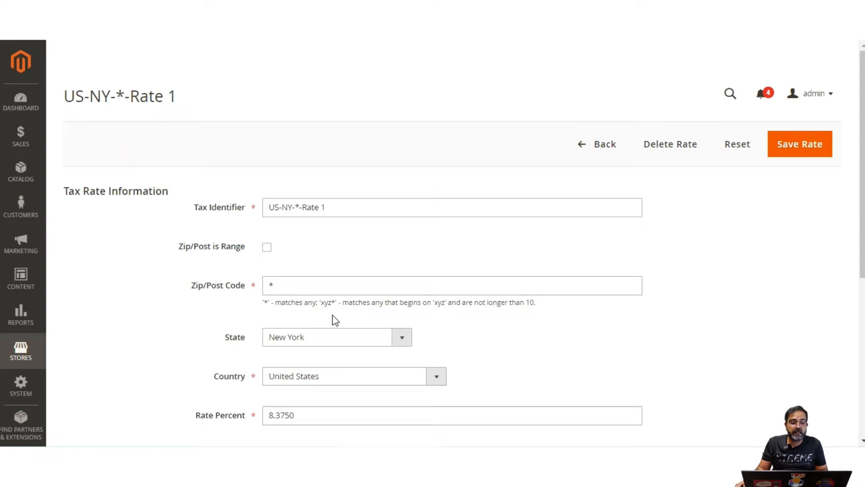
click(270, 284)
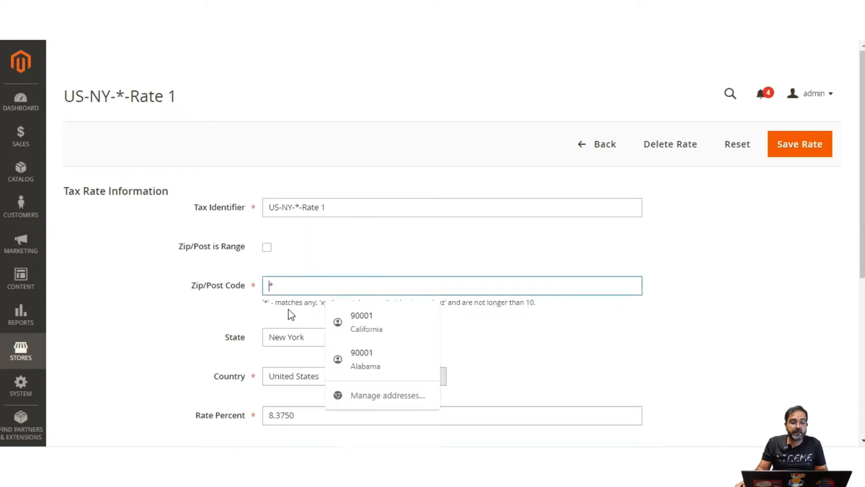
text(9*)
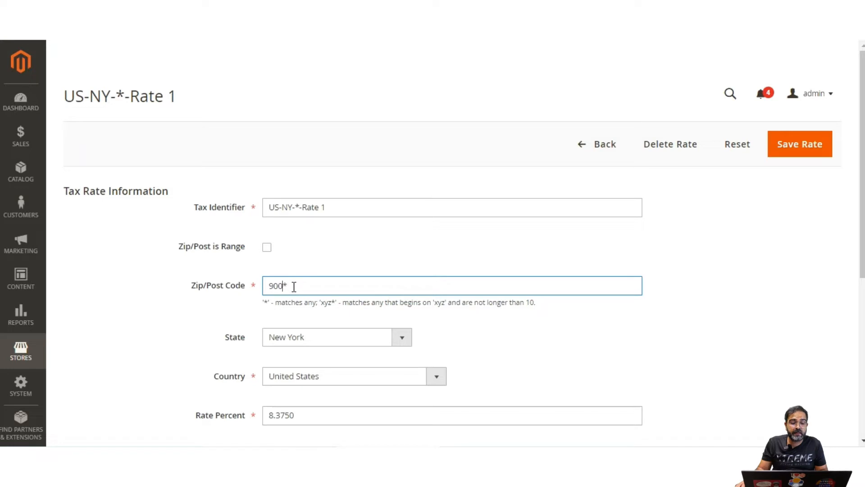
click(168, 296)
scroll(201, 311, down, 3)
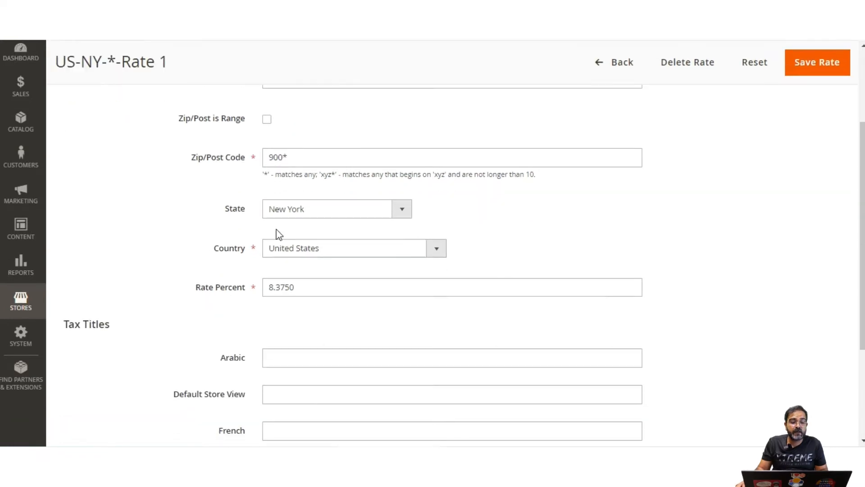
scroll(313, 296, down, 3)
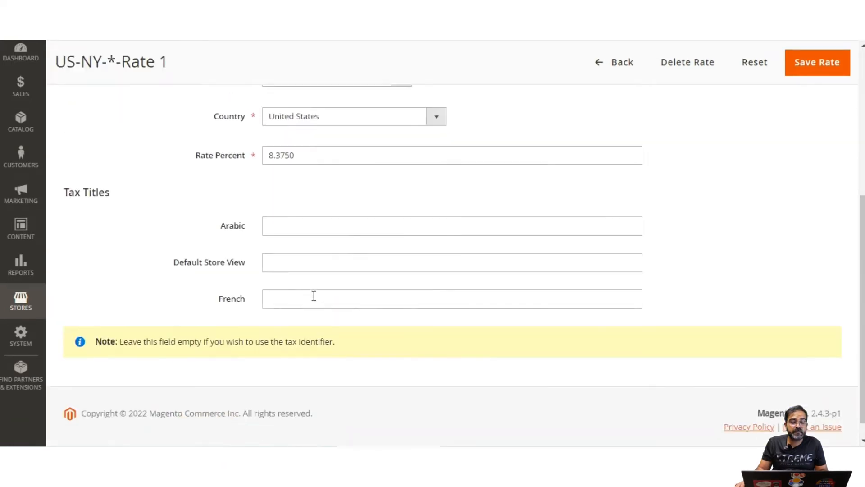
scroll(315, 301, up, 6)
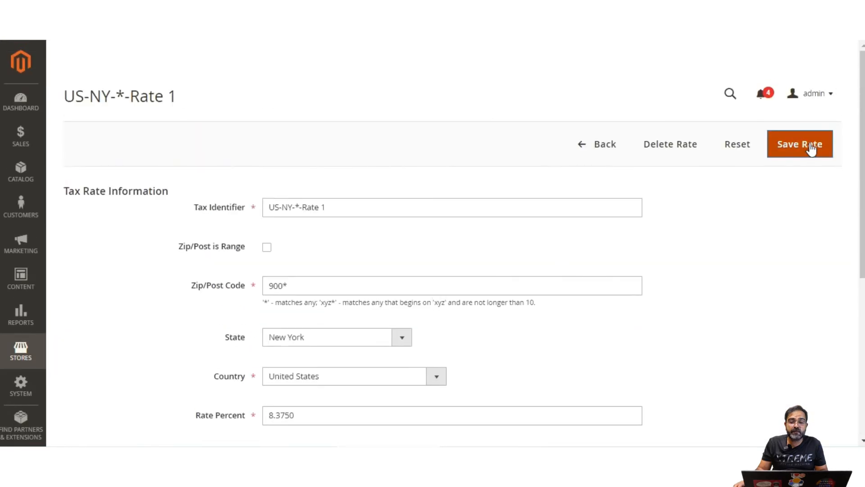
- Leave the New York rate without saving and open the store's Tax Rules list
click(583, 152)
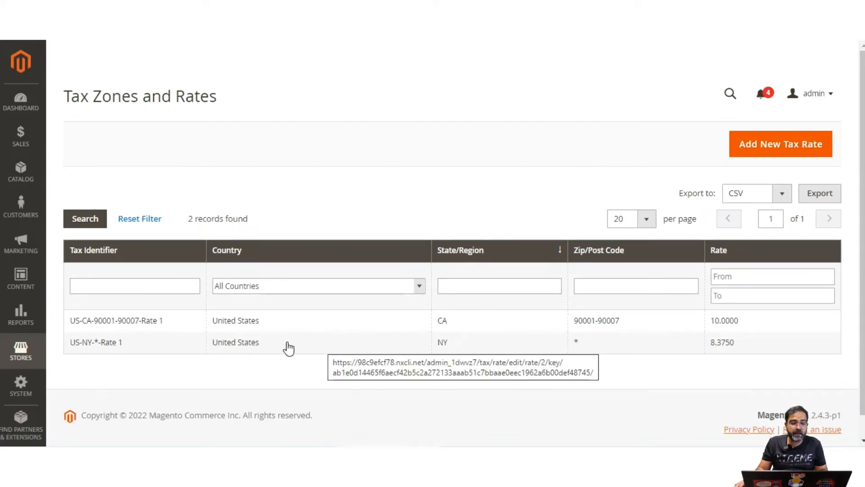
click(33, 355)
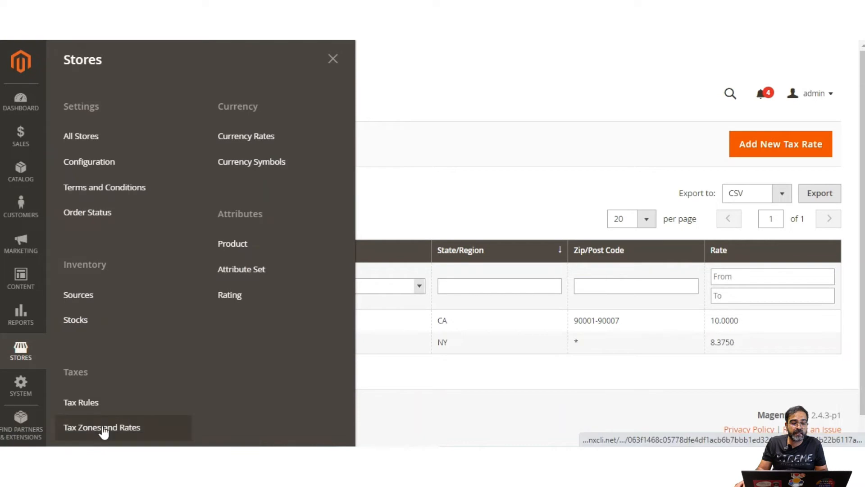
click(91, 406)
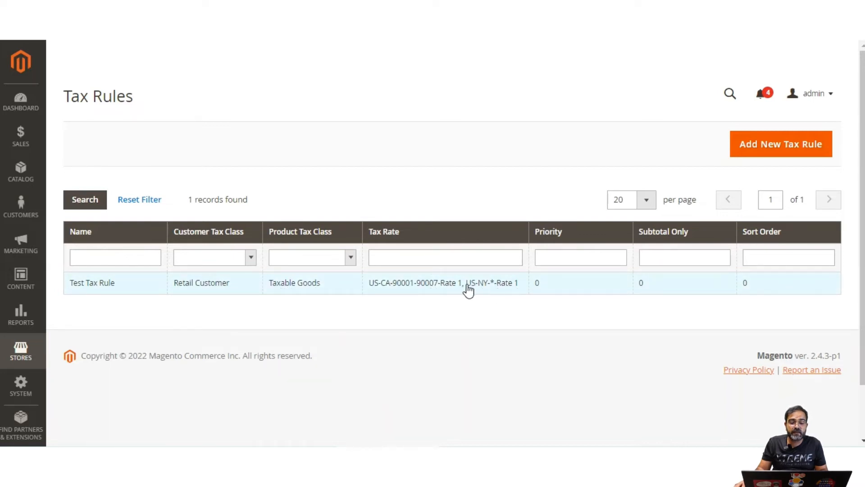
- Open Test Tax Rule, then switch to the storefront cart and examine the tax charged for New York
click(446, 289)
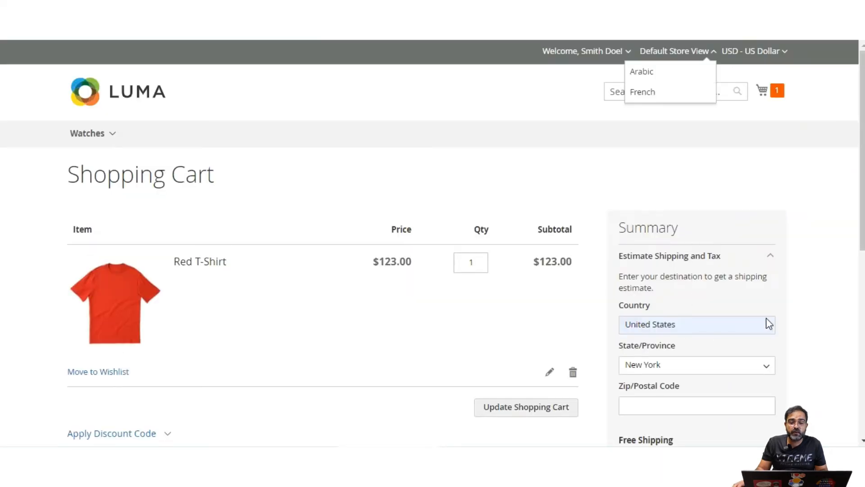
scroll(761, 315, down, 5)
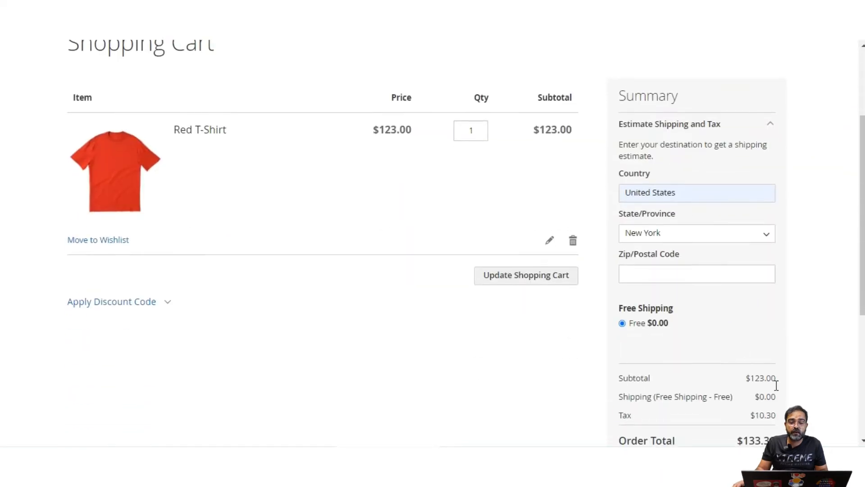
mouse_move(756, 306)
mouse_down()
mouse_move(780, 305)
mouse_move(750, 305)
mouse_up()
click(777, 305)
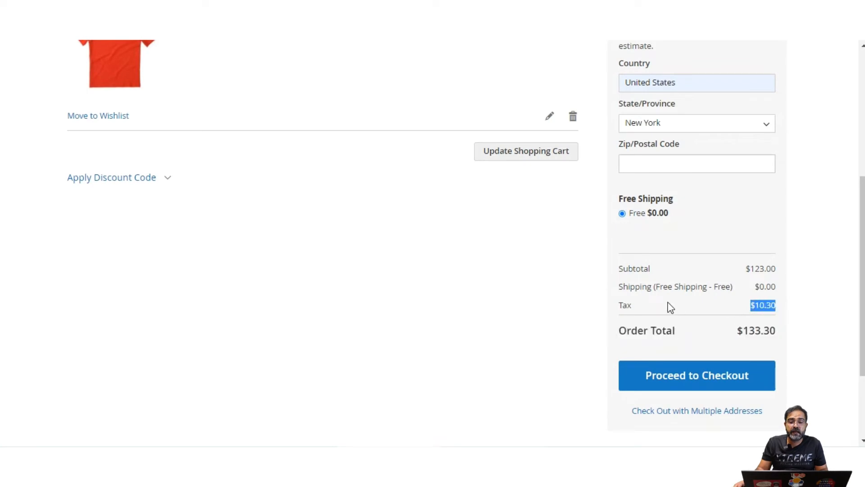
- Set the cart's shipping estimate destination to California with zip code 90001
scroll(669, 289, up, 3)
click(668, 237)
scroll(653, 217, up, 7)
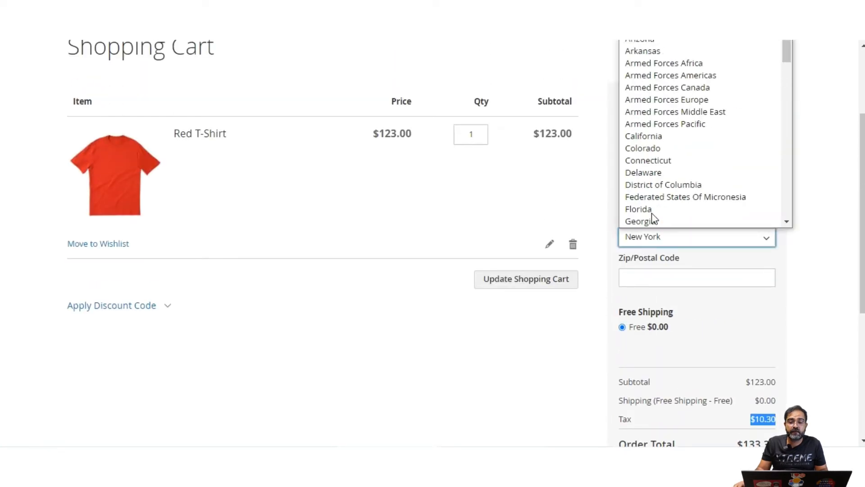
click(660, 141)
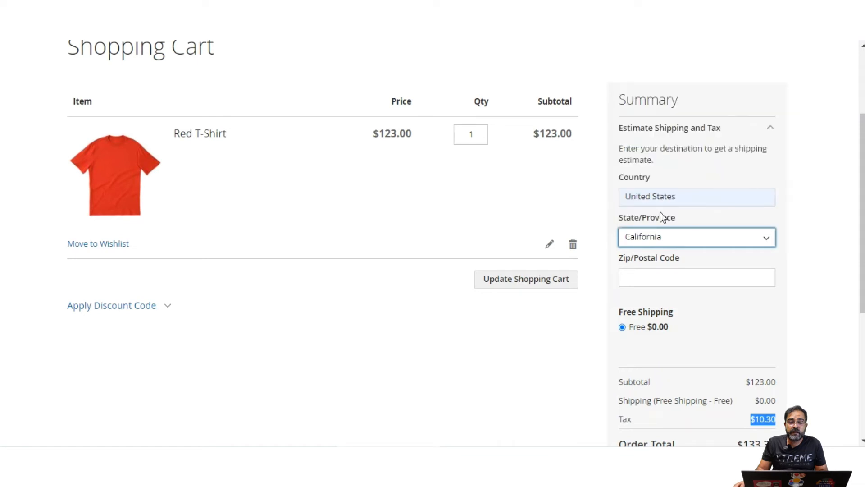
click(665, 278)
click(730, 325)
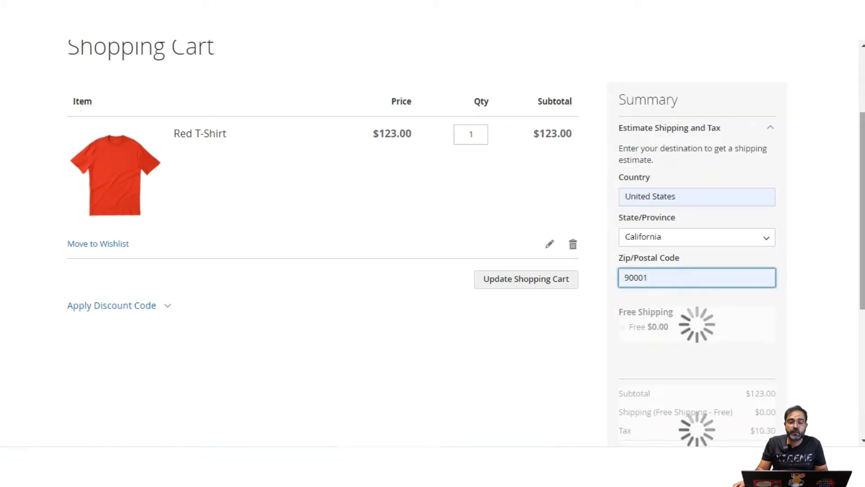
- Examine the tax amount and its Tax label in the cart summary for the California destination
scroll(799, 341, down, 2)
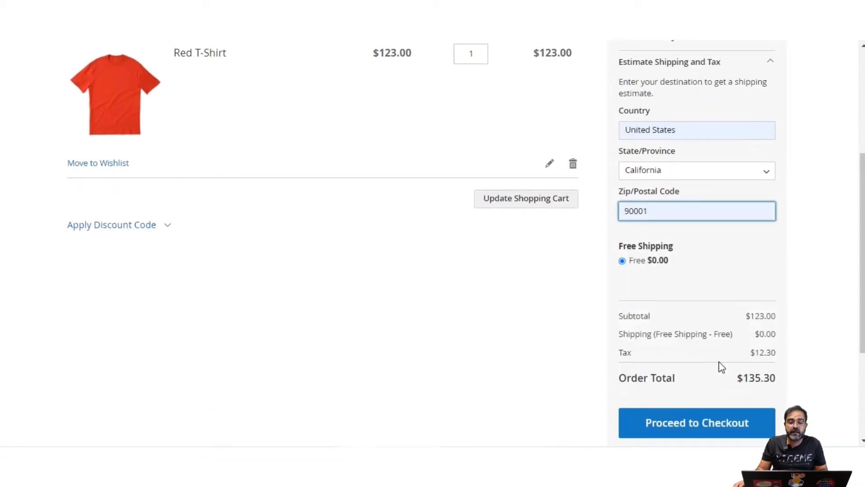
drag(751, 354, 796, 352)
click(796, 352)
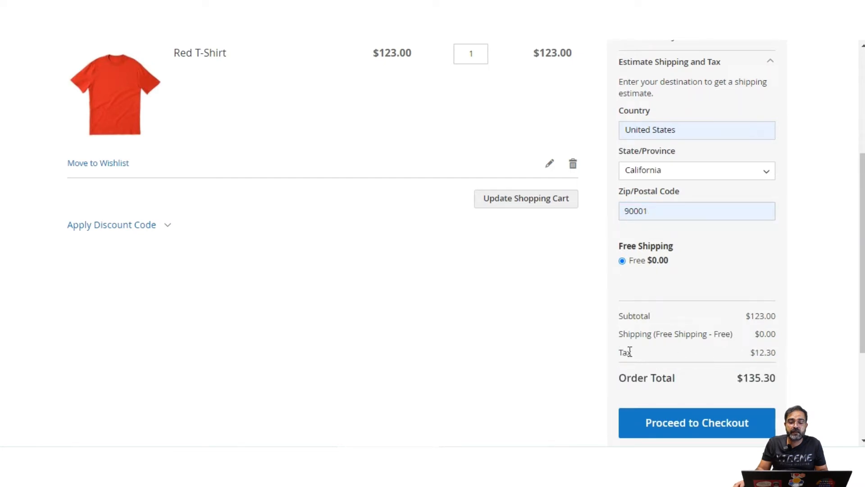
drag(635, 356, 619, 354)
scroll(621, 355, up, 2)
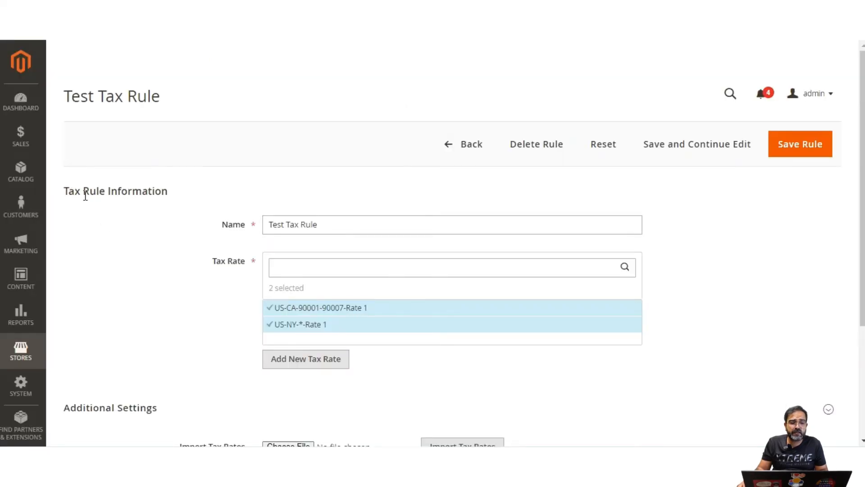
- Return to Test Tax Rule, review its name and rates, and look over the new tax rate form without saving
drag(320, 224, 264, 230)
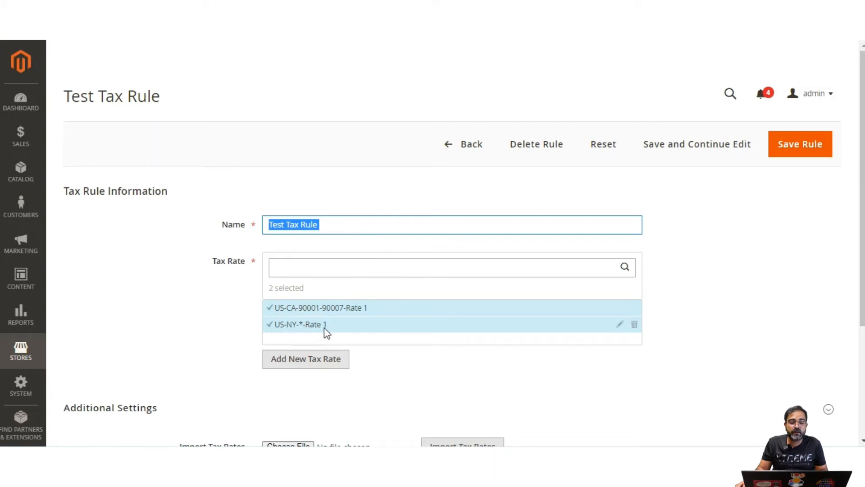
scroll(338, 334, down, 1)
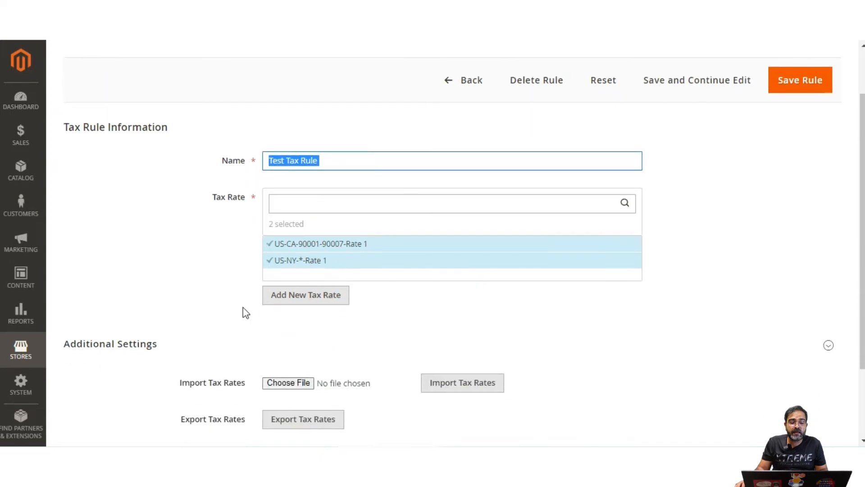
click(325, 297)
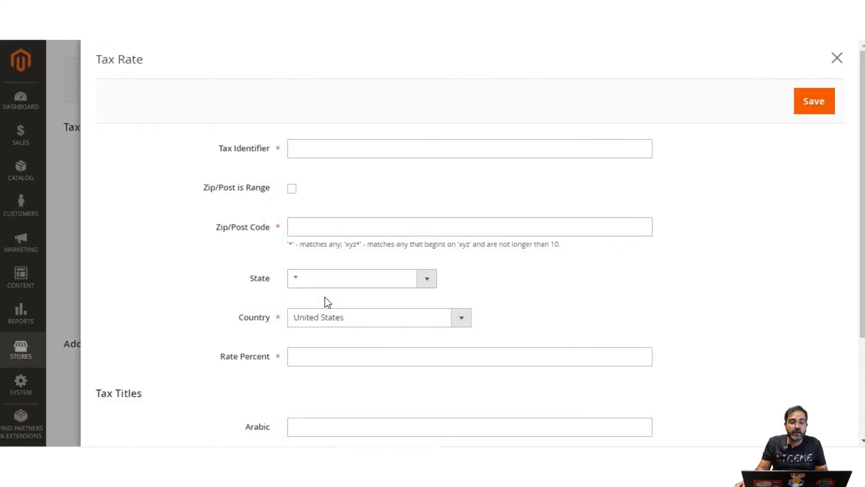
scroll(361, 295, down, 3)
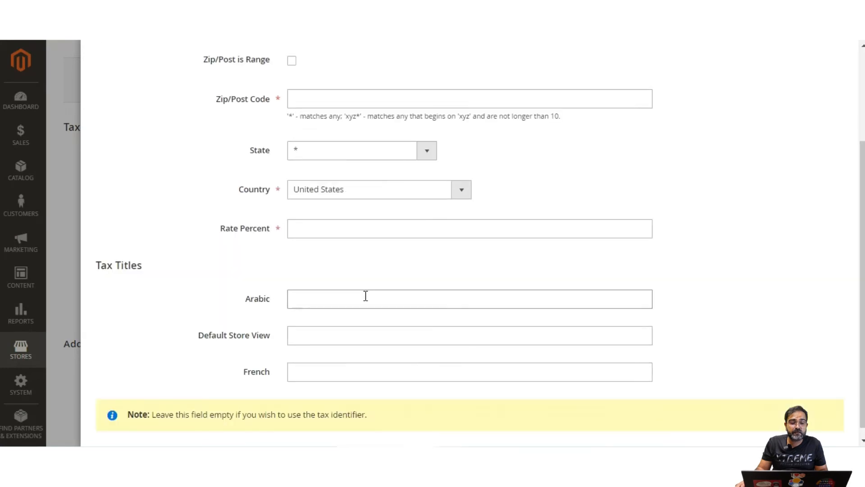
scroll(367, 295, up, 3)
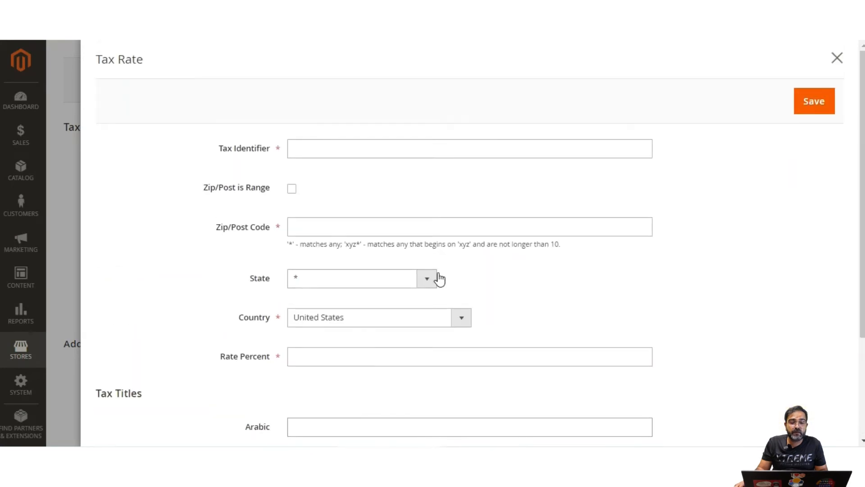
click(837, 60)
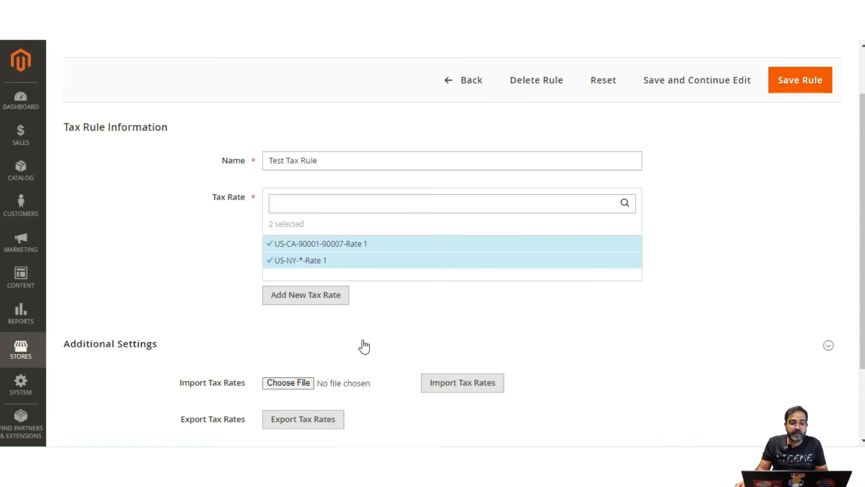
- Expand the rule's Additional Settings and examine the Customer Tax Class options alongside the selected tax rates
scroll(364, 346, down, 3)
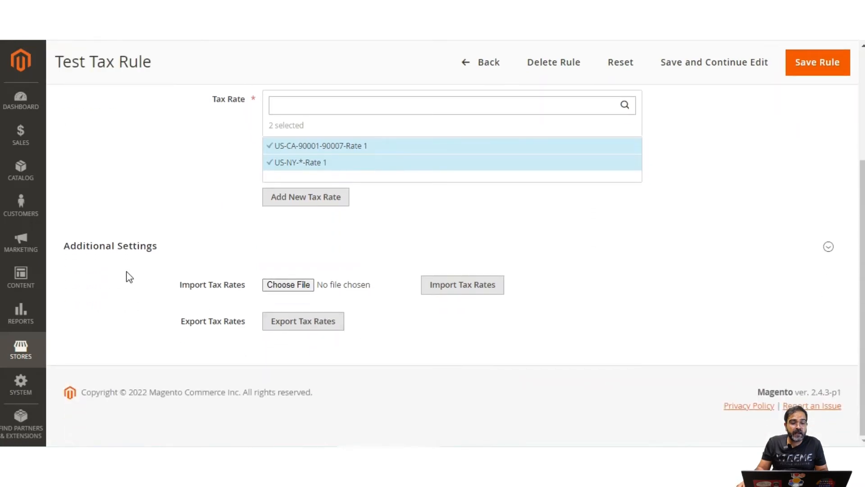
click(123, 251)
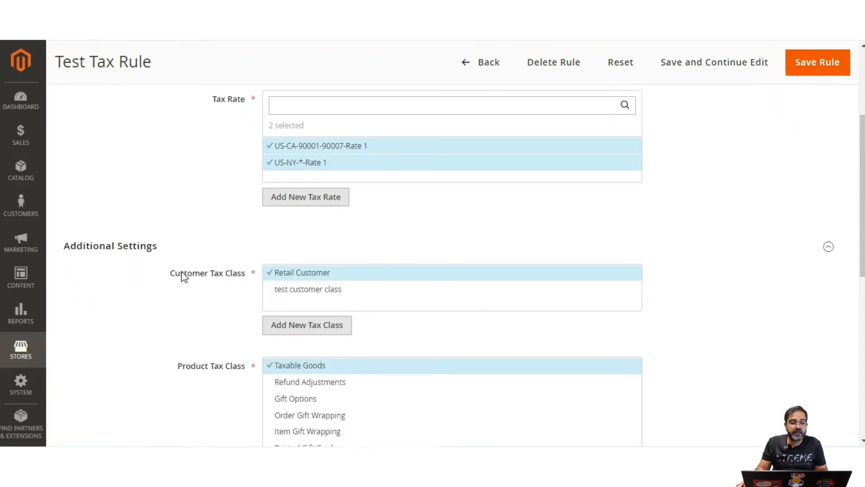
drag(174, 274, 247, 276)
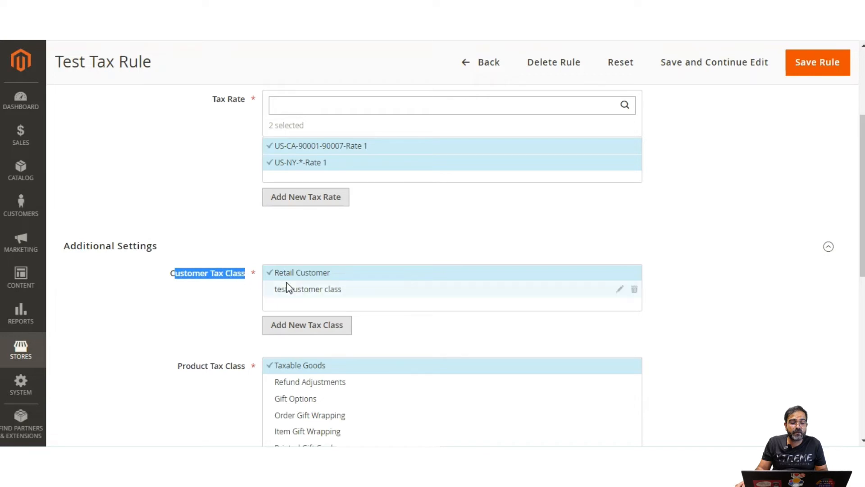
scroll(312, 280, up, 4)
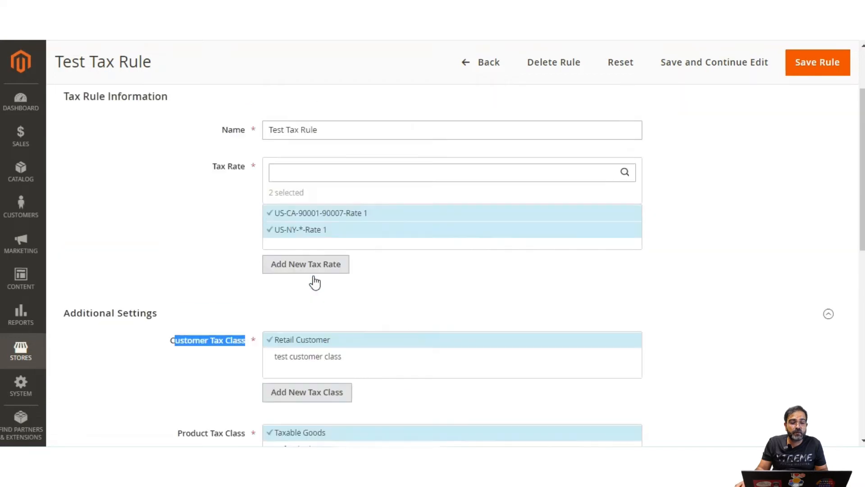
scroll(315, 277, down, 4)
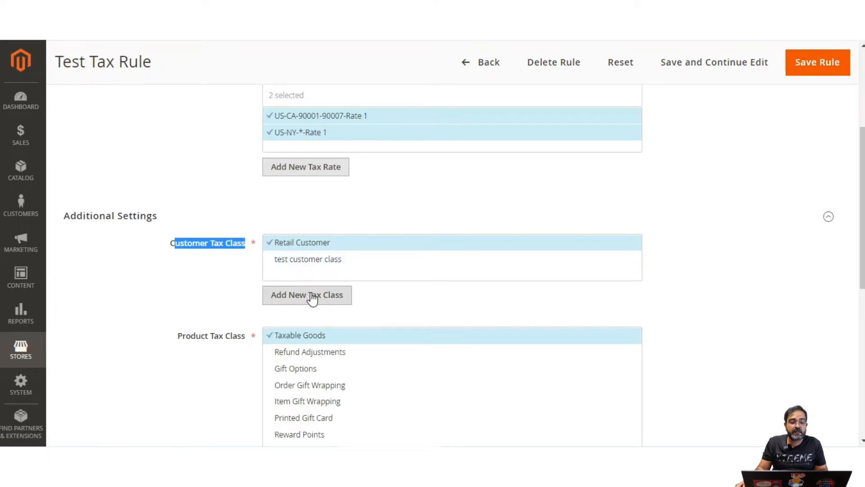
- Try including test customer class in the rule's Customer Tax Class alongside Retail Customer
click(309, 260)
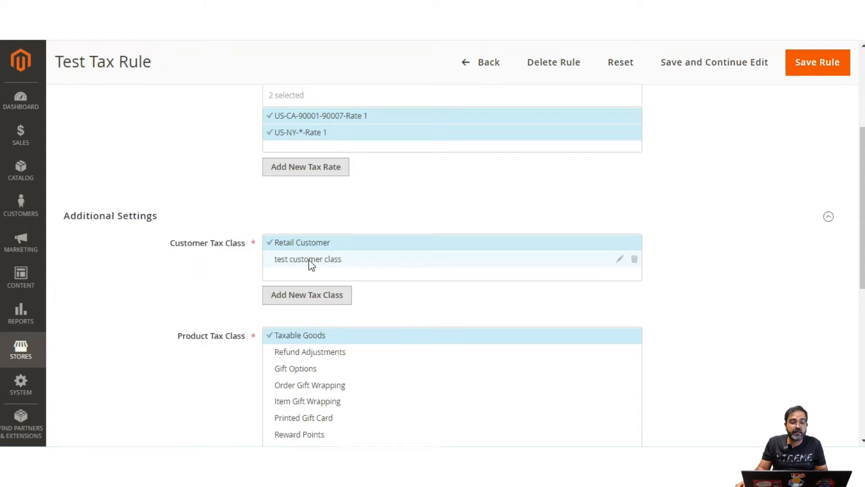
click(311, 261)
scroll(204, 293, down, 3)
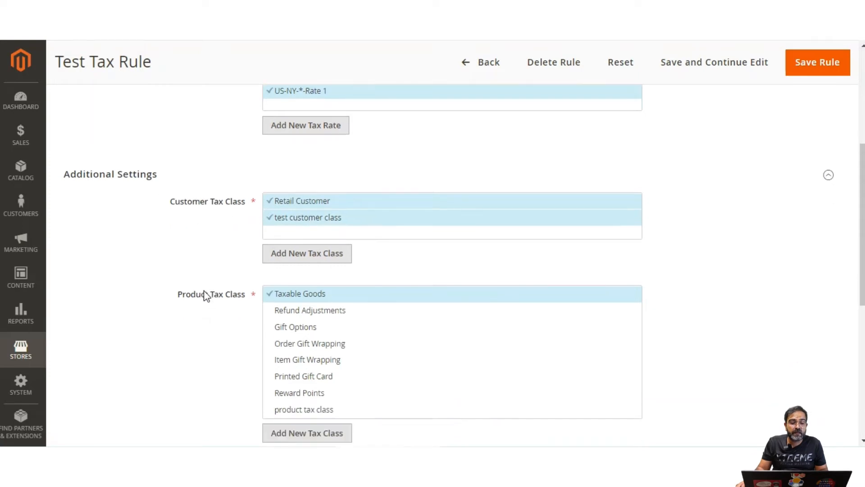
- Review the Product Tax Class options and the entry for a new class, and try including product tax class alongside Taxable Goods
drag(186, 210, 225, 217)
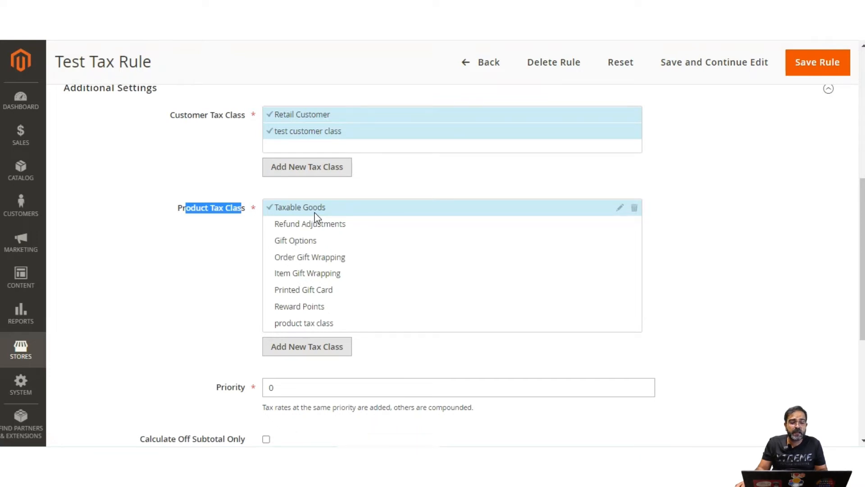
scroll(315, 217, down, 2)
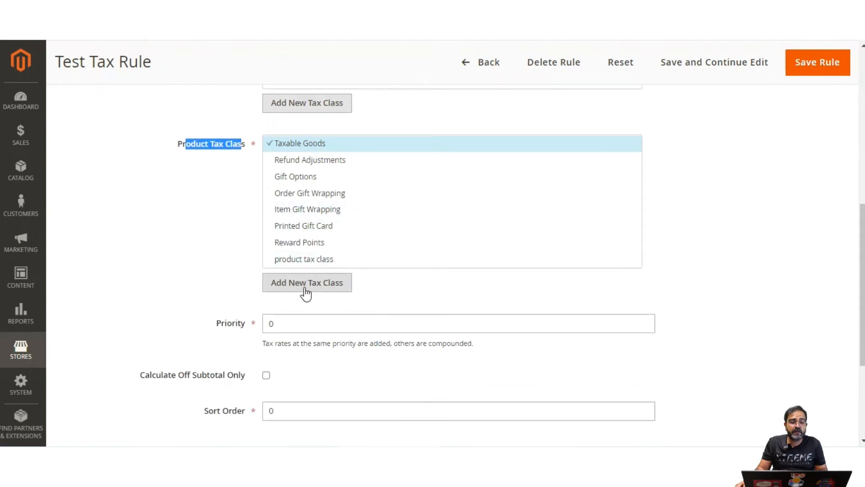
click(319, 289)
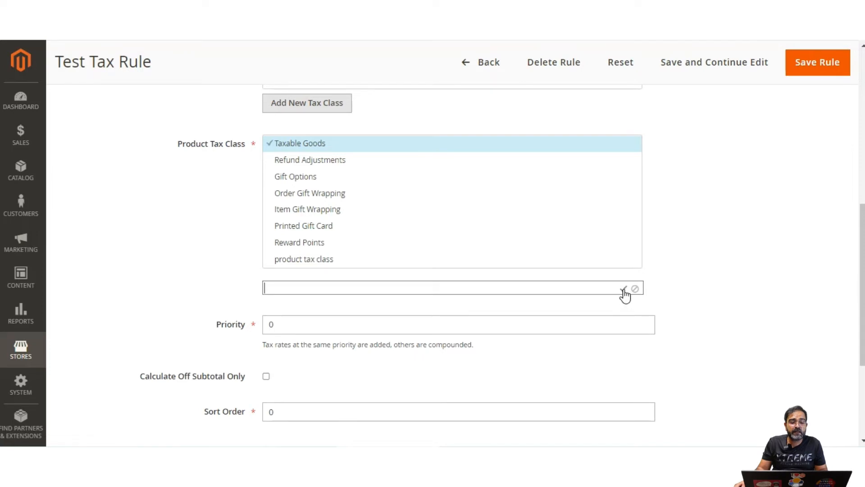
click(312, 260)
click(313, 261)
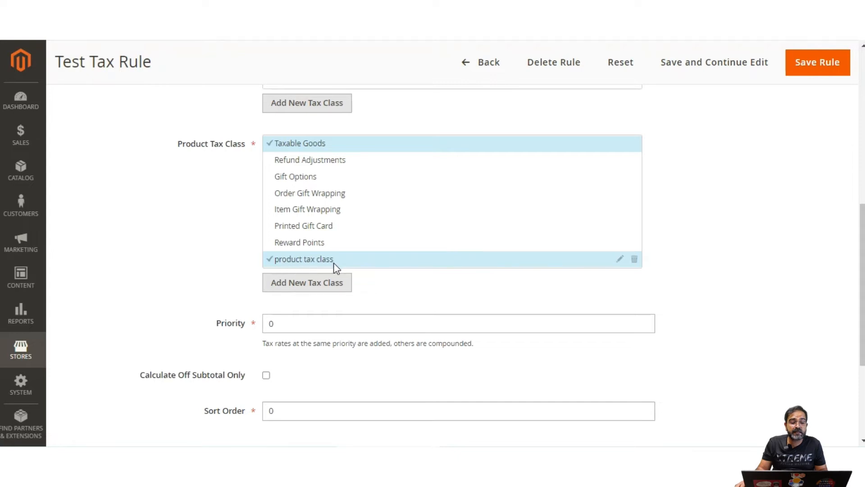
- Examine the rule's Priority setting and try enabling Calculate Off Subtotal Only
scroll(338, 268, down, 2)
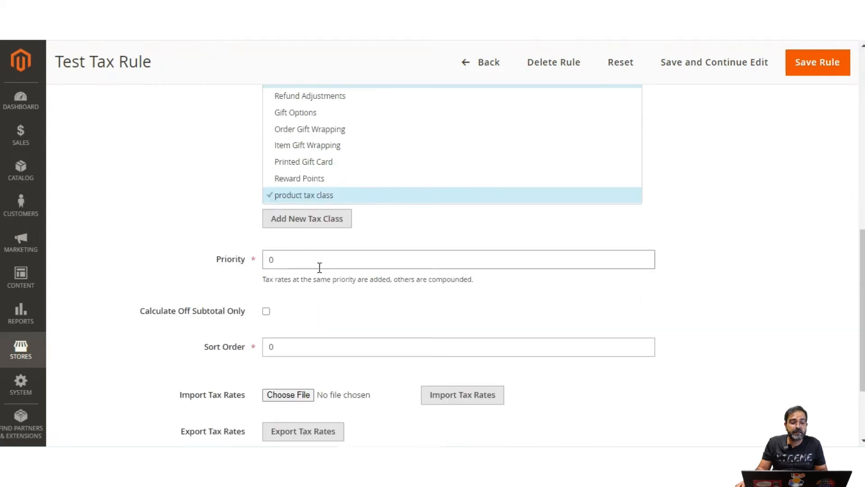
double_click(265, 262)
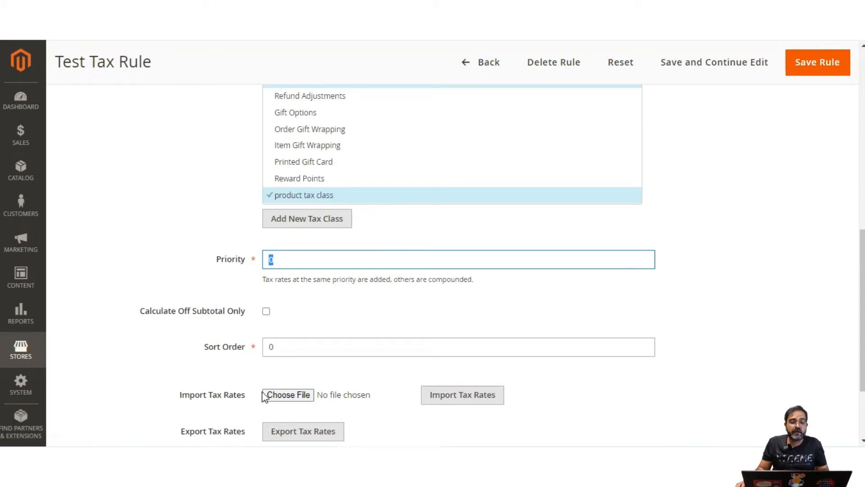
scroll(302, 324, down, 2)
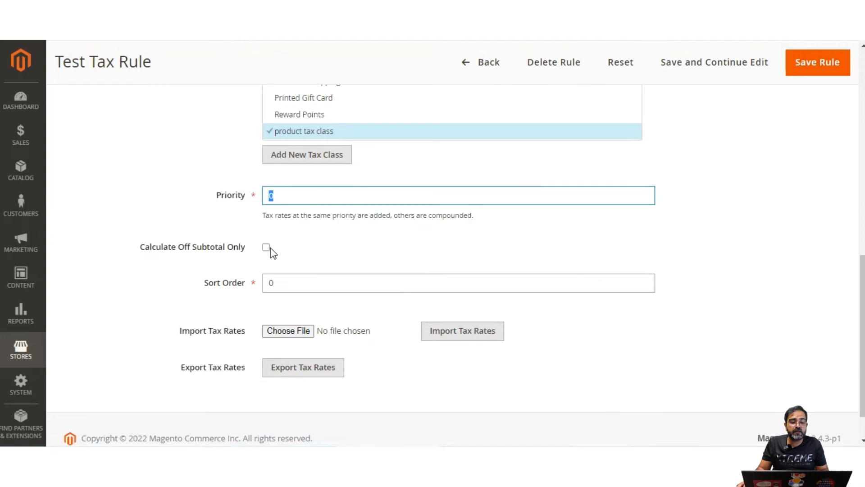
click(266, 248)
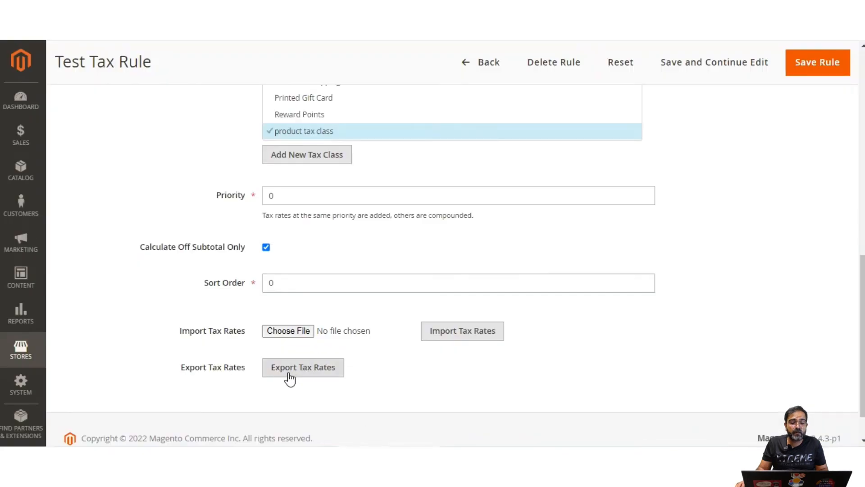
- Look back over Test Tax Rule, leave it unsaved, and open the store Configuration with its list of setting sections
scroll(419, 380, up, 1)
scroll(419, 380, up, 12)
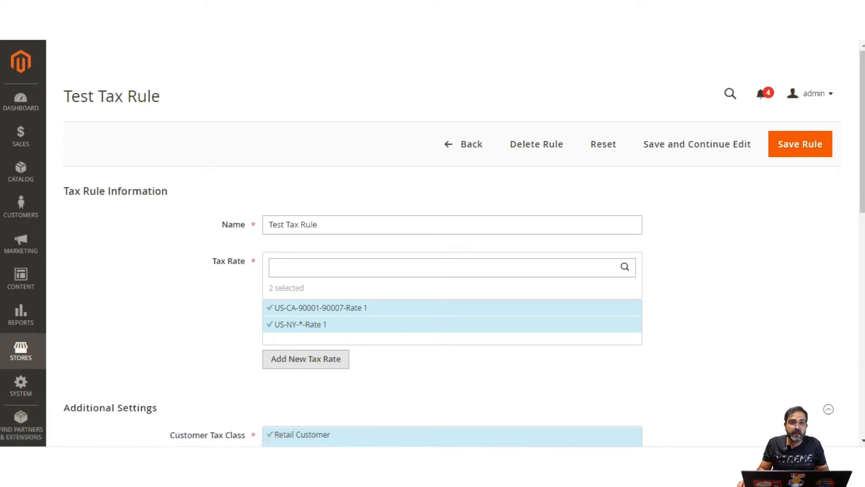
scroll(108, 435, down, 3)
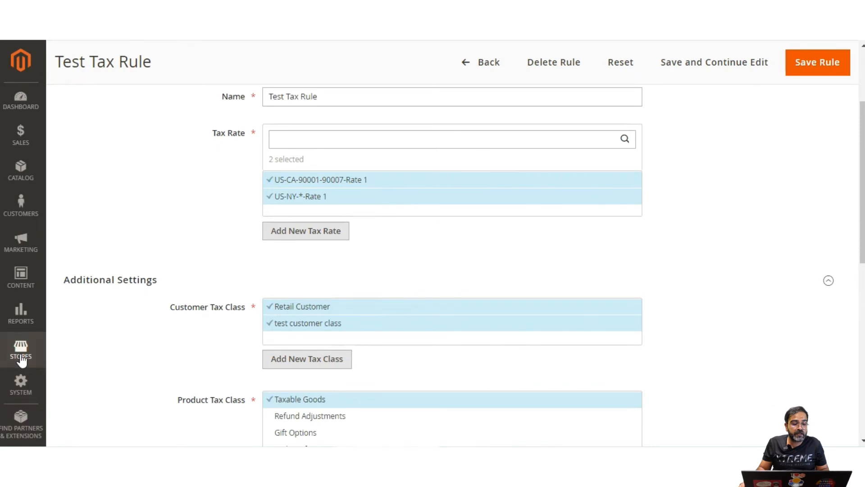
click(23, 356)
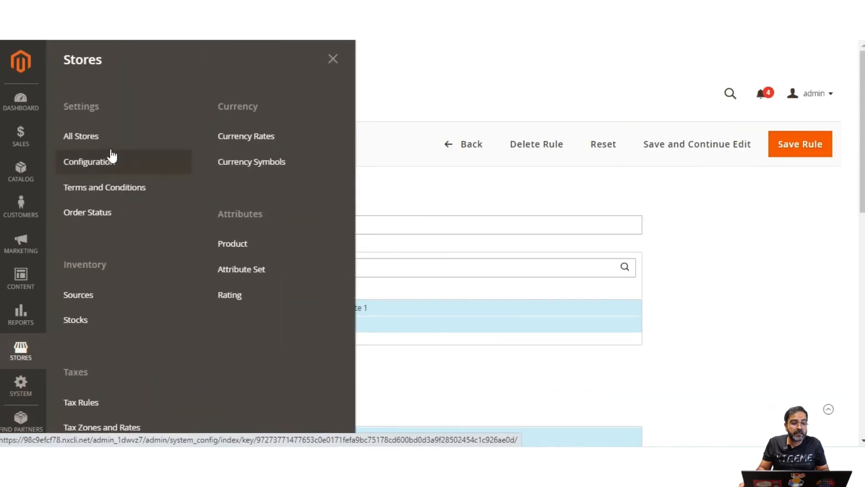
click(110, 163)
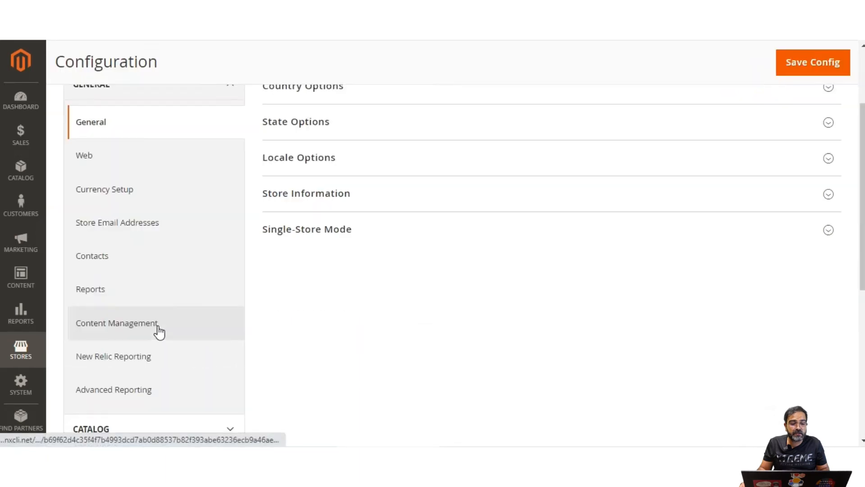
scroll(164, 330, down, 8)
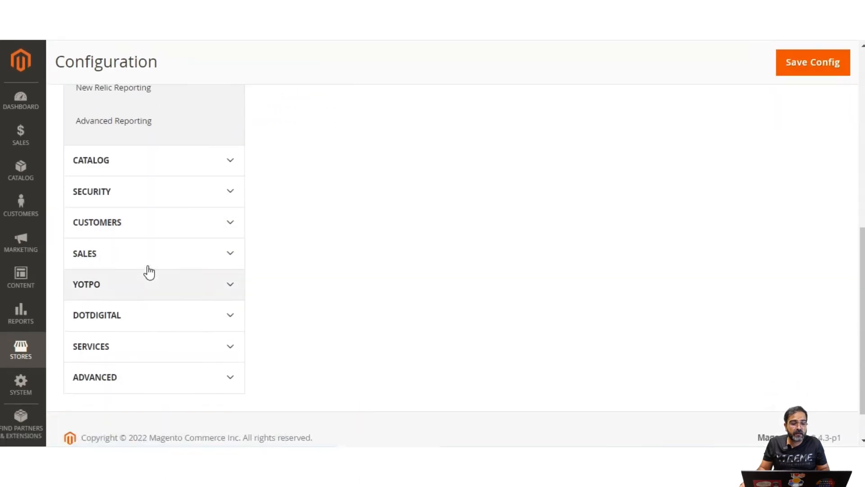
- Open the Tax configuration within the Sales settings and bring its Tax Classes section into view
click(142, 266)
scroll(120, 383, down, 2)
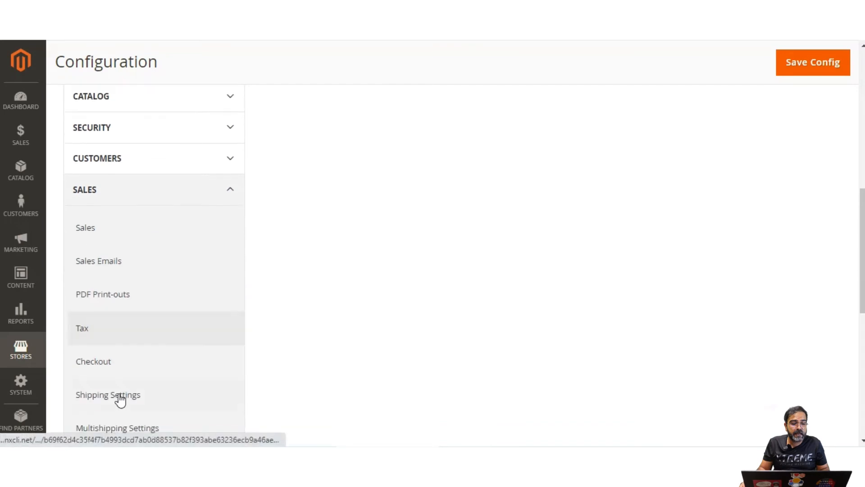
click(117, 327)
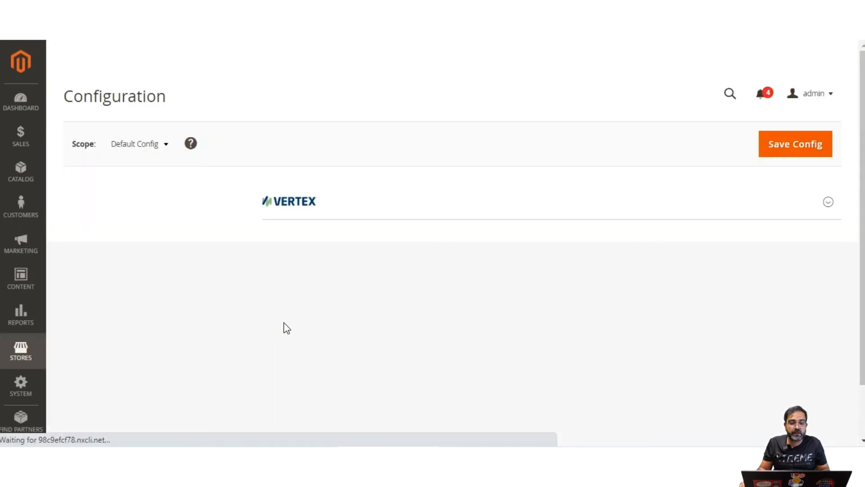
click(288, 239)
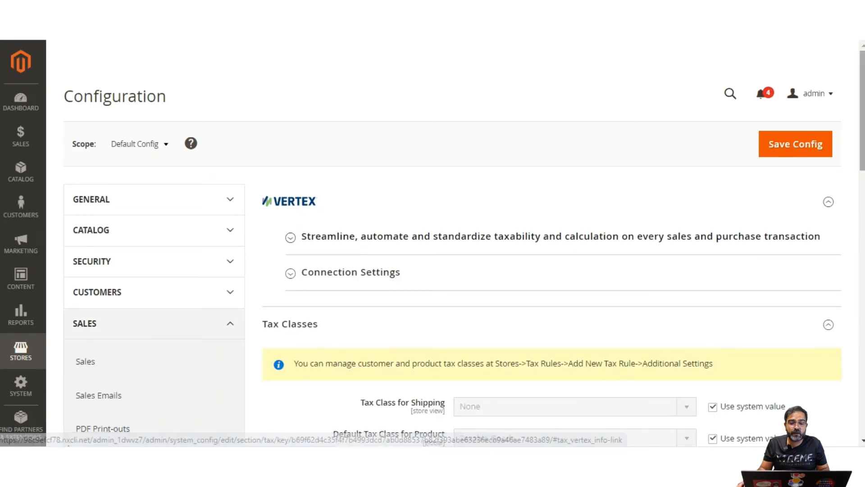
scroll(516, 295, down, 2)
scroll(302, 161, down, 2)
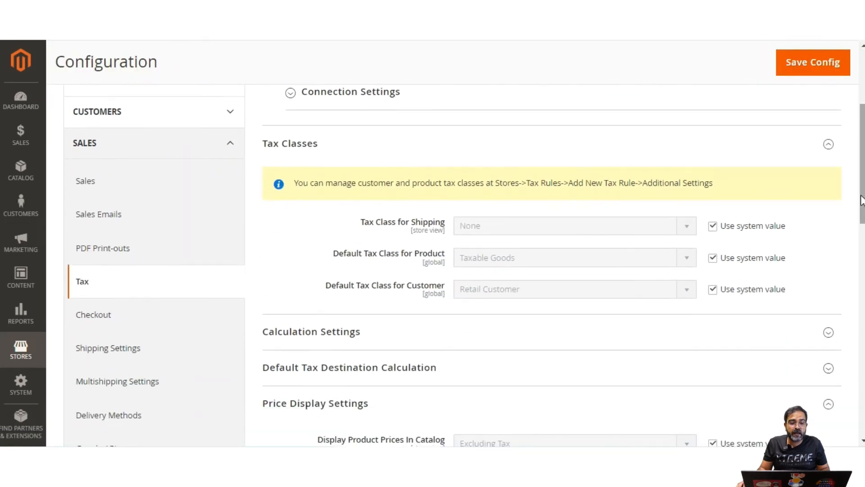
- Collapse the Tax Classes, Price Display, Shopping Cart Display, Orders, Invoices, Credit Memos Display and Fixed Product Taxes sections
click(292, 143)
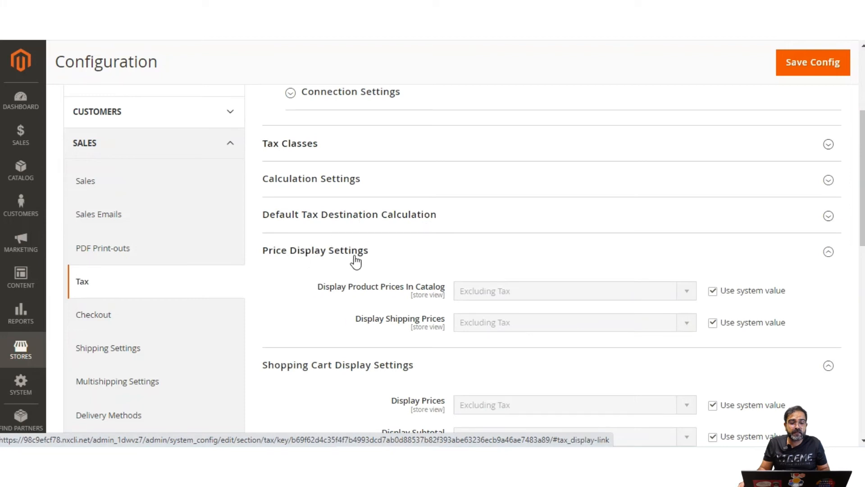
click(311, 364)
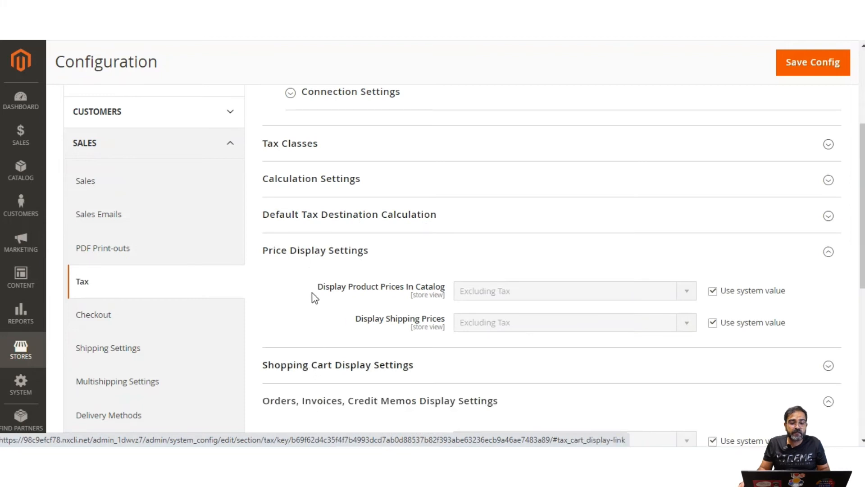
click(304, 250)
click(328, 328)
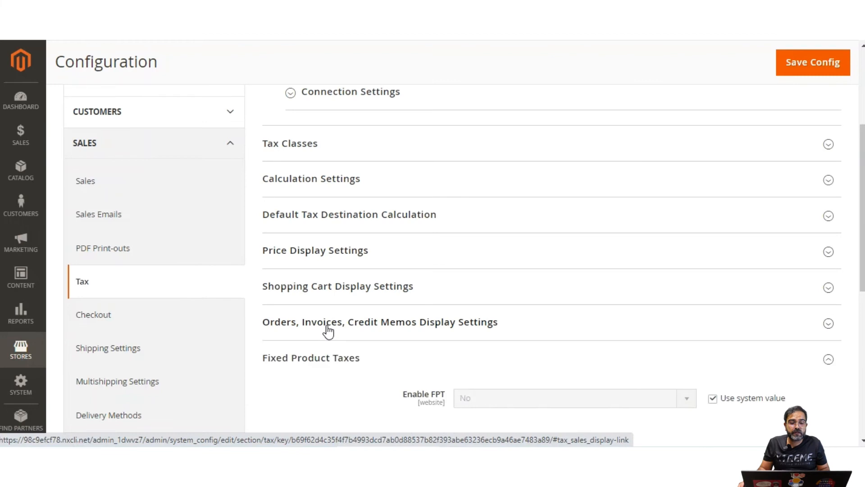
scroll(328, 332, down, 3)
click(308, 231)
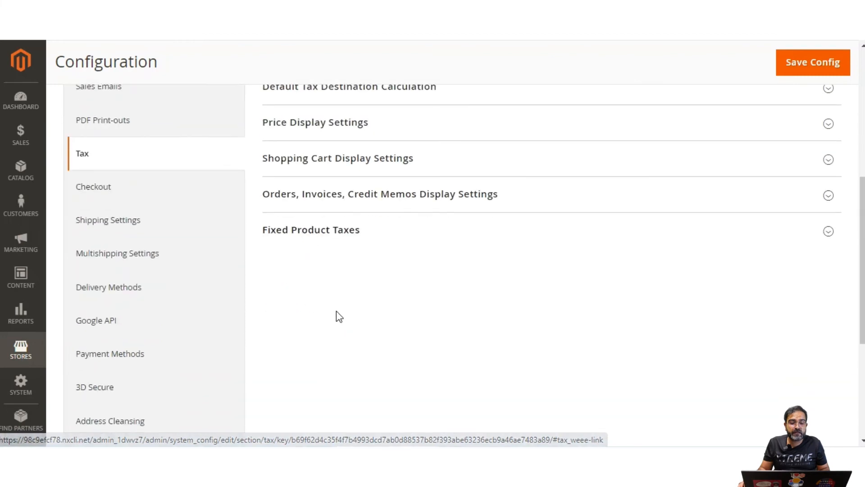
scroll(339, 317, up, 3)
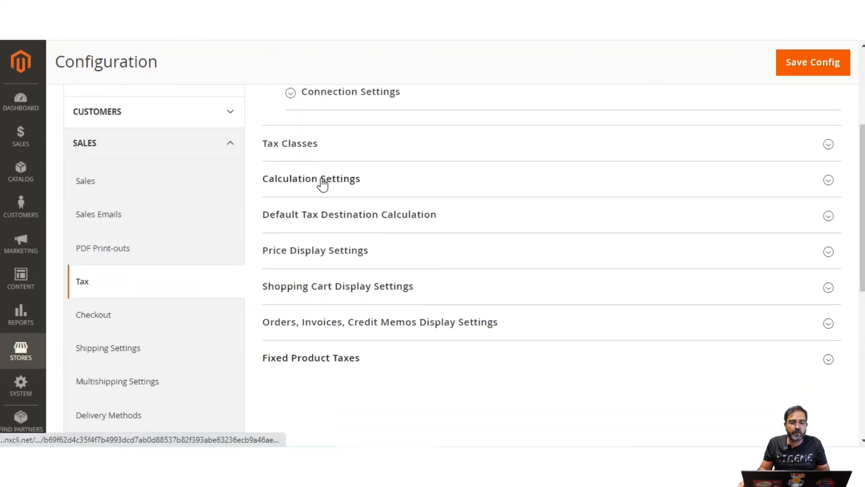
- Expand Tax Classes and stop using the system value for the shipping, default product and default customer tax classes
click(321, 150)
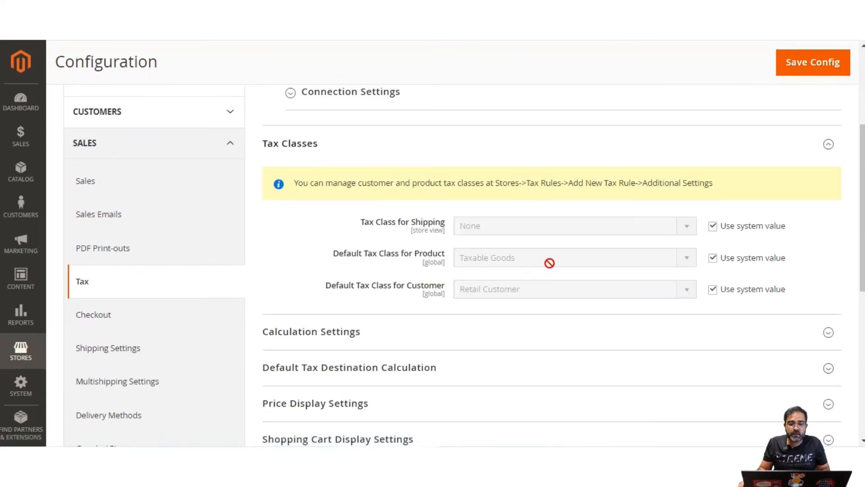
click(713, 226)
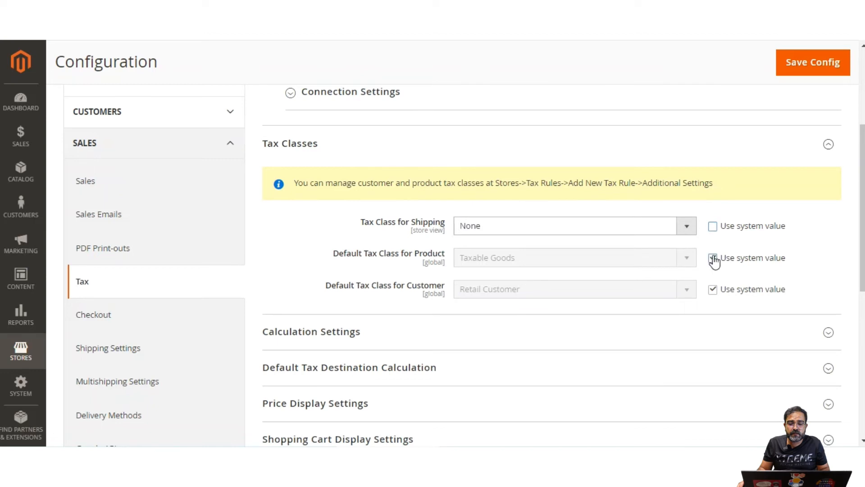
click(712, 258)
click(712, 290)
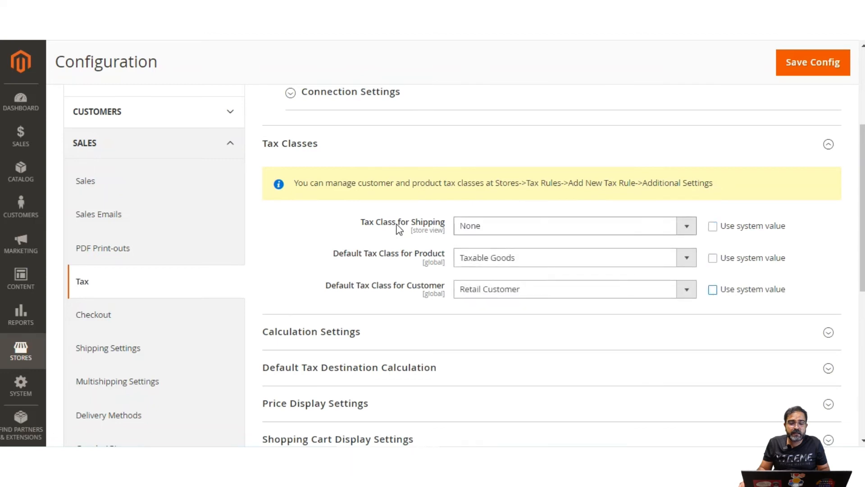
- Review the available options for Tax Class for Shipping and Default Tax Class for Product without choosing another one
click(473, 226)
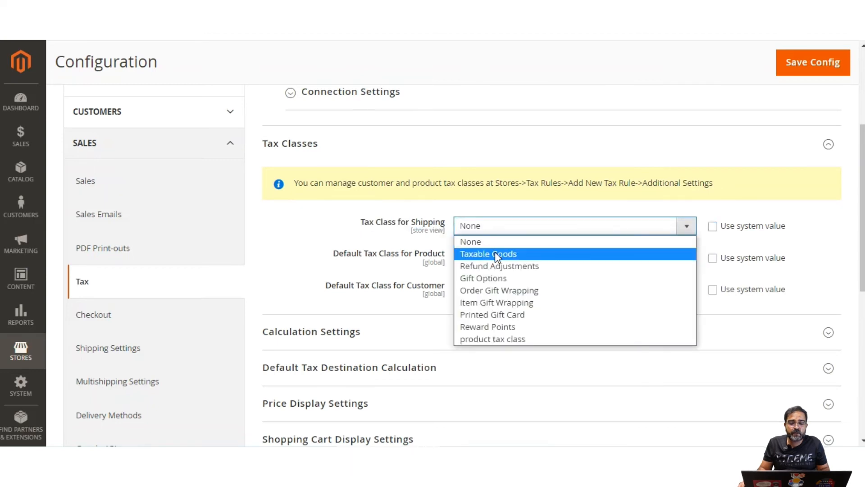
click(330, 234)
drag(340, 255, 446, 258)
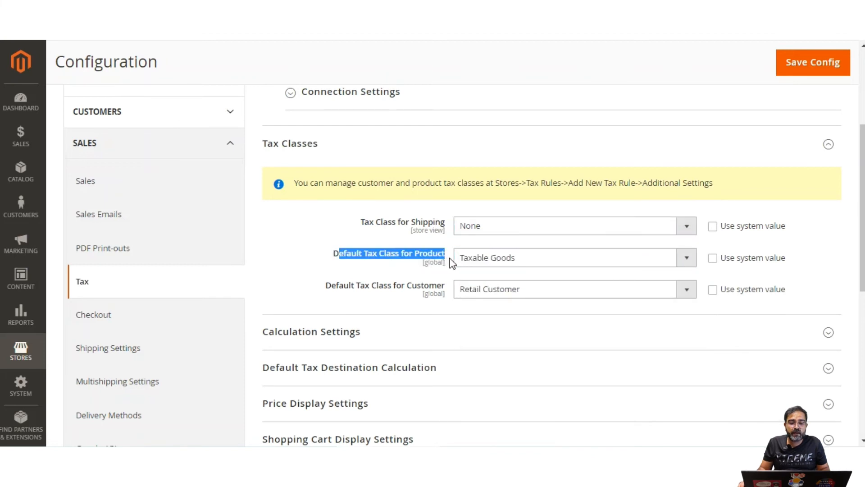
click(494, 259)
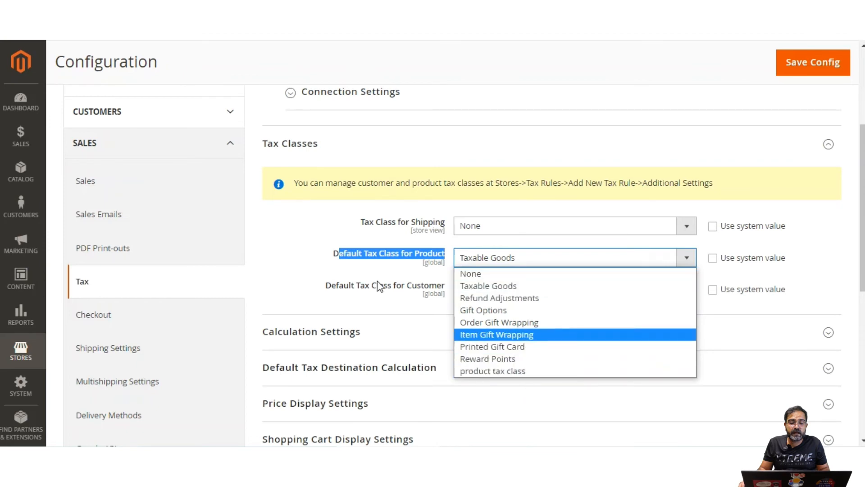
click(346, 270)
- Review the available options for Default Tax Class for Customer without choosing another one
click(327, 288)
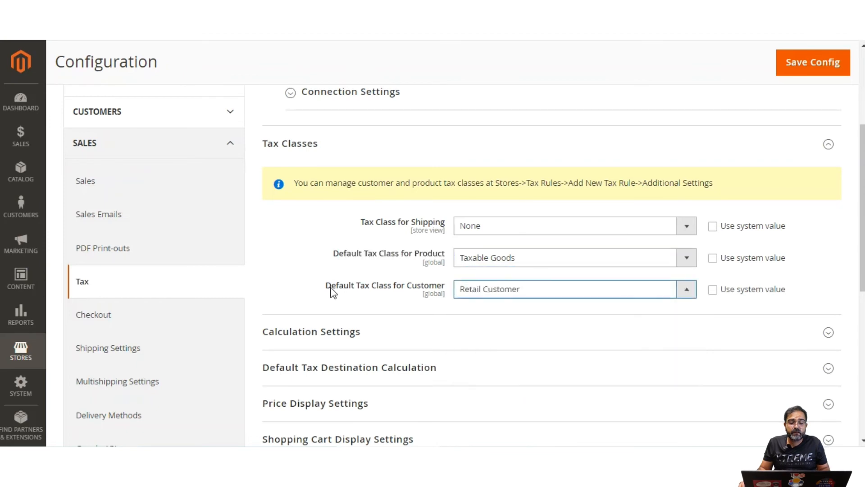
drag(326, 290, 450, 291)
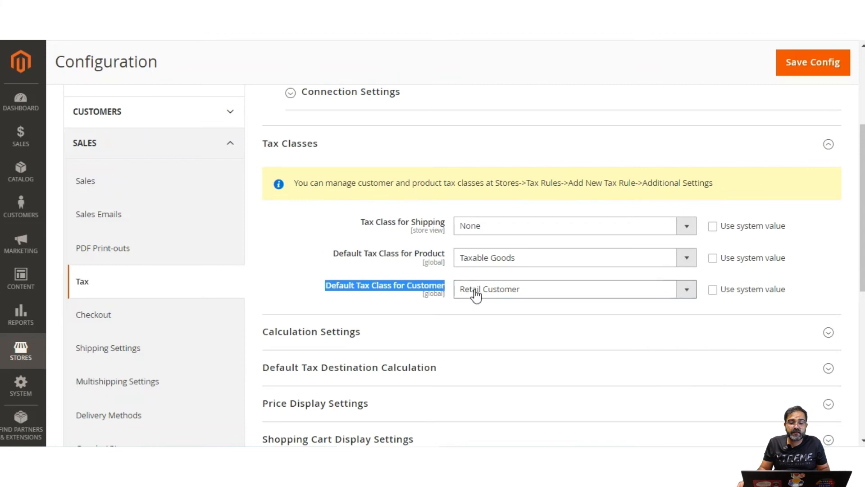
click(518, 297)
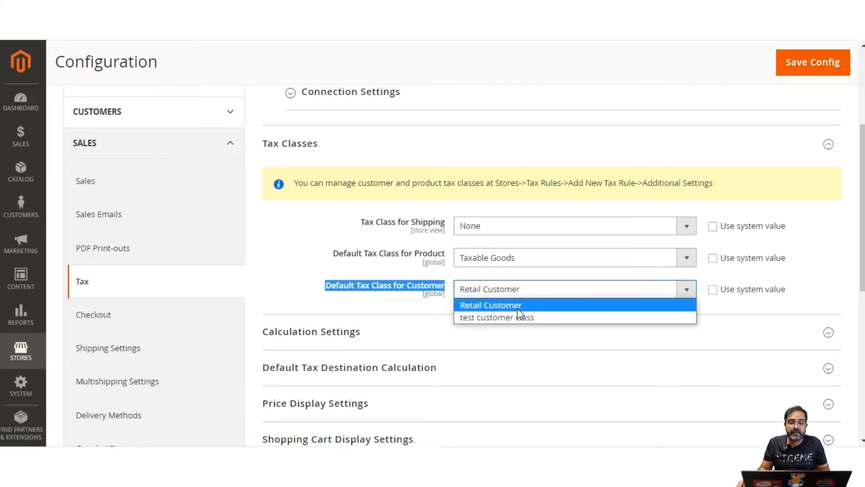
click(303, 292)
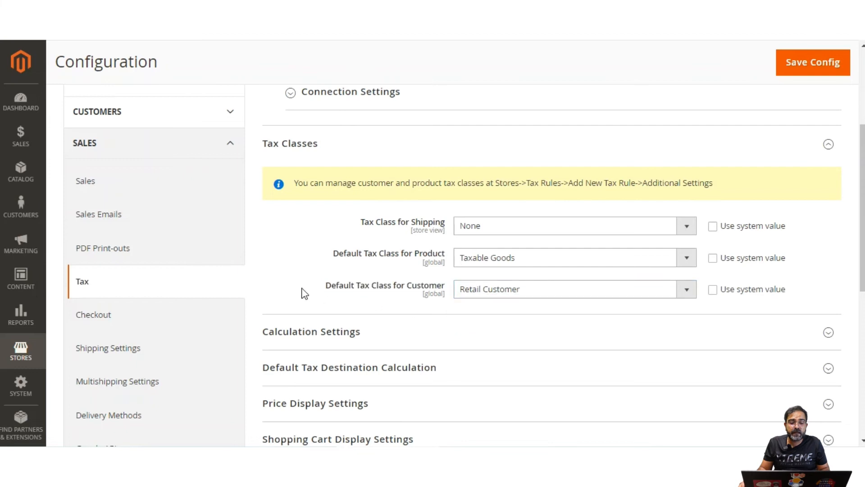
- Collapse Tax Classes, expand Calculation Settings, and try Total as the Tax Calculation Method before setting it back to Unit Price
click(290, 148)
click(323, 182)
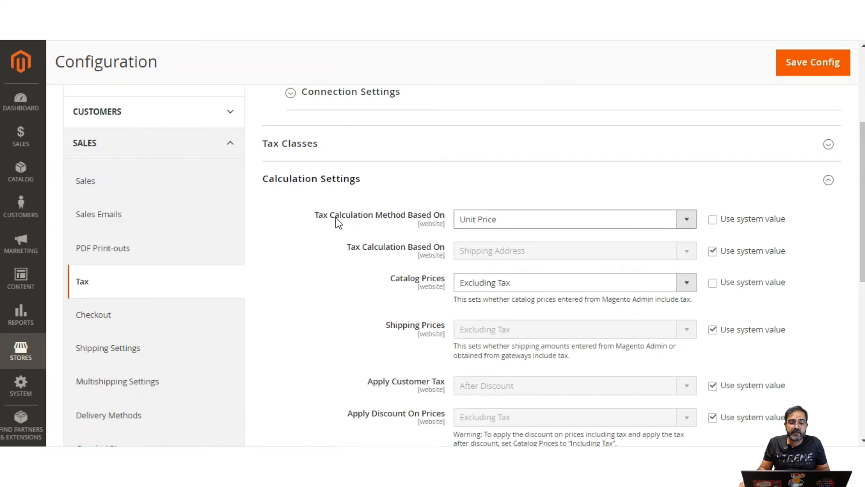
drag(335, 216, 446, 218)
click(570, 228)
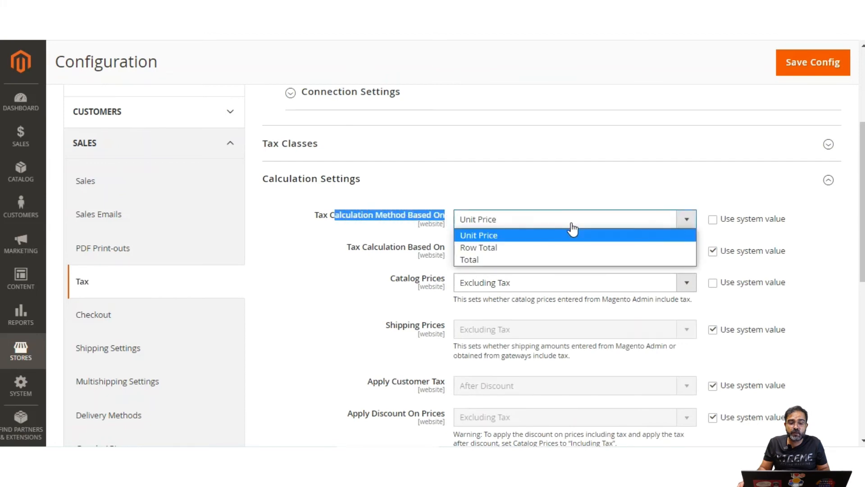
click(553, 259)
click(501, 225)
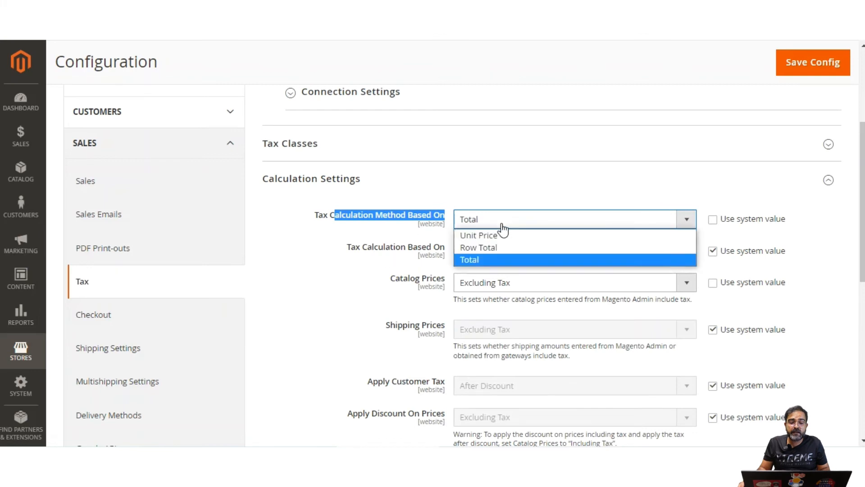
click(496, 235)
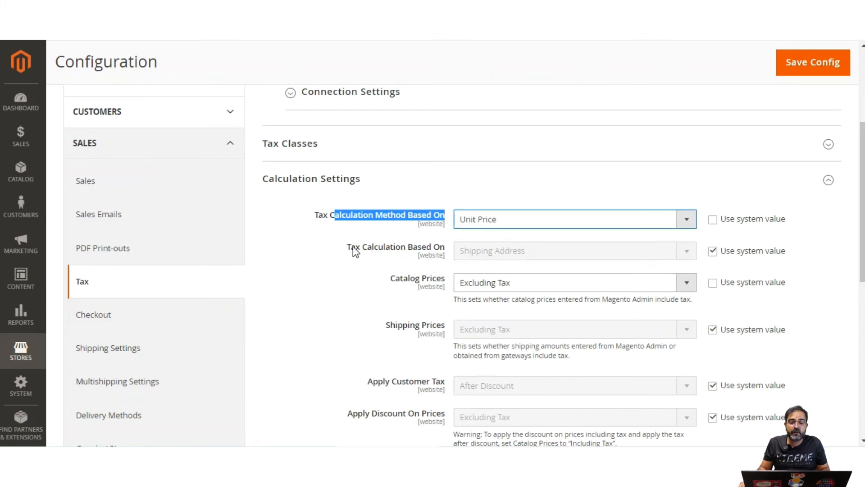
- Stop using the system value for Tax Calculation Based On and review its address options, leaving Shipping Address selected
drag(351, 248, 450, 252)
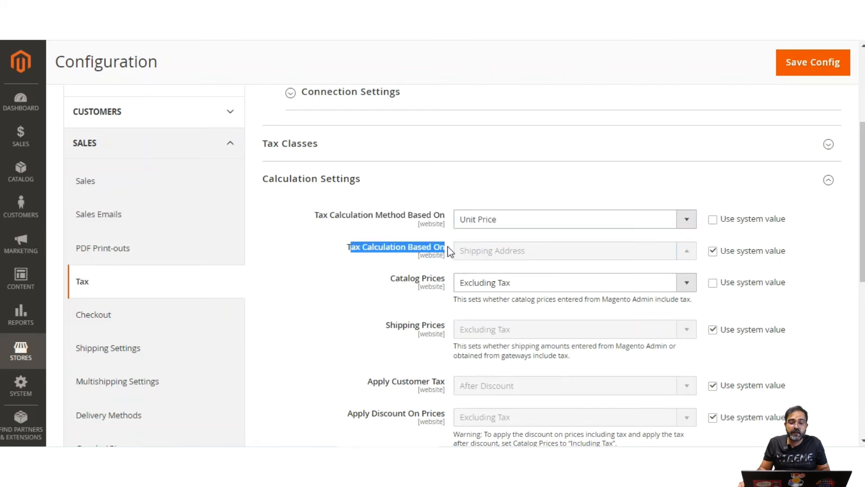
click(714, 253)
click(496, 255)
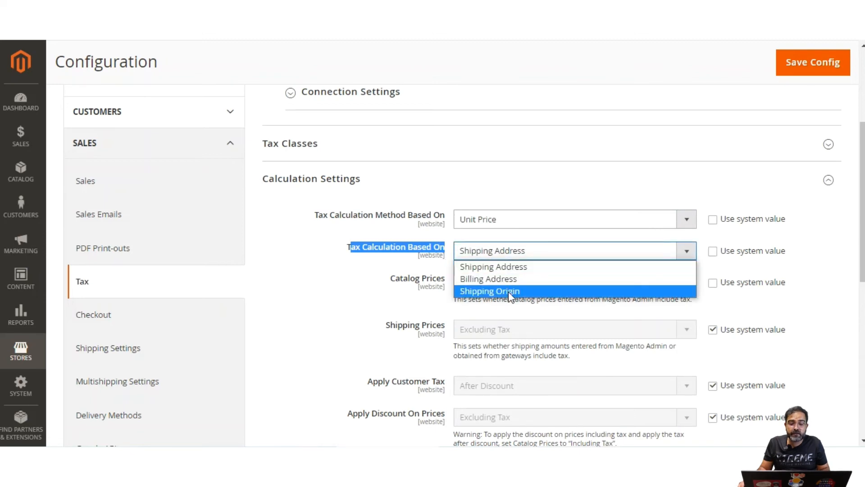
click(369, 277)
click(369, 277)
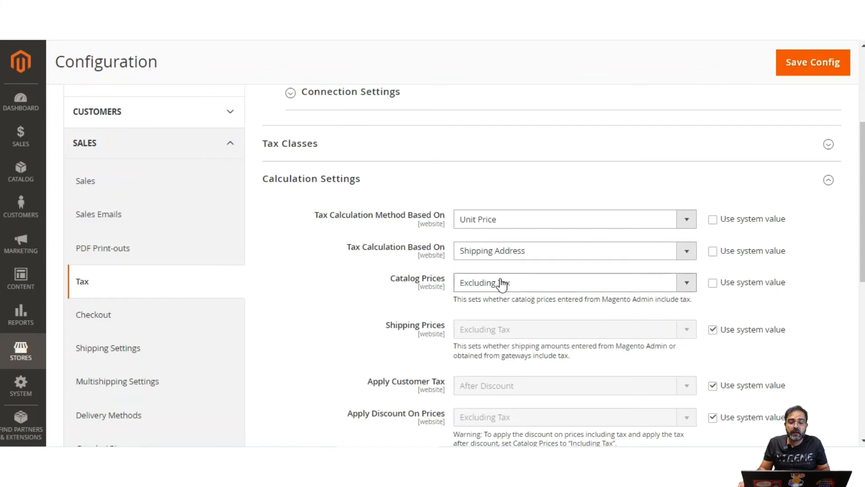
- Review the Catalog Prices options, then stop using the system value for Shipping Prices and review its tax options
click(656, 283)
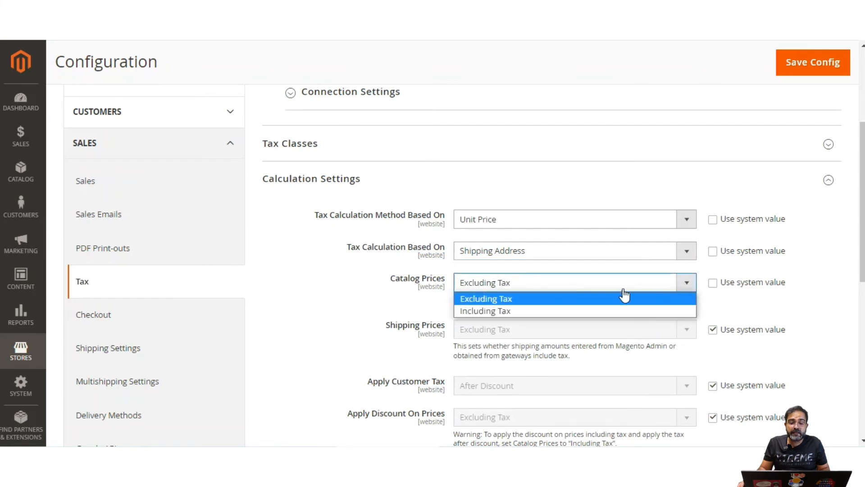
click(337, 289)
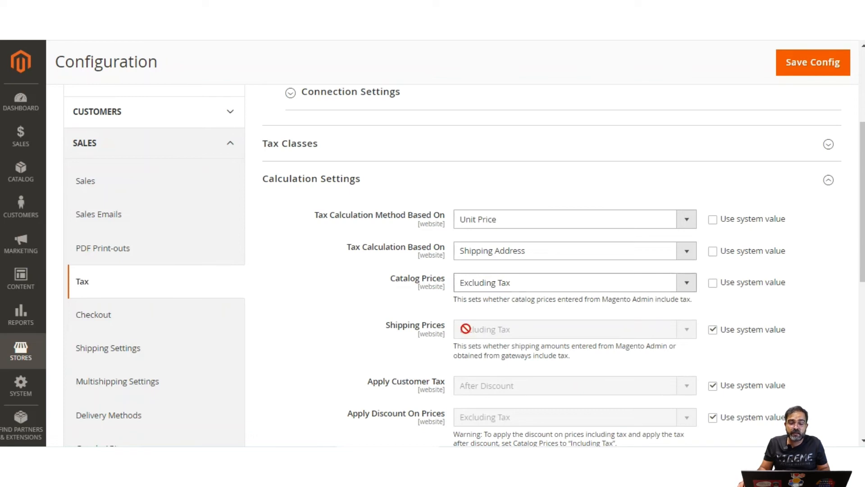
click(713, 331)
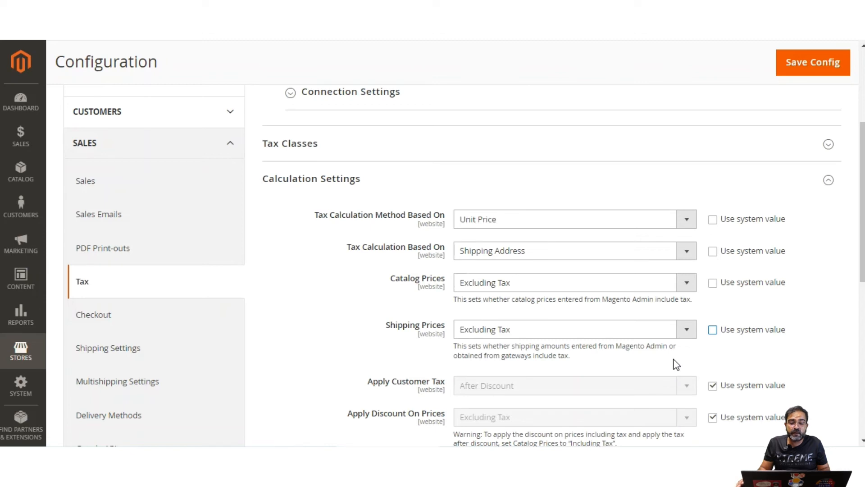
click(684, 336)
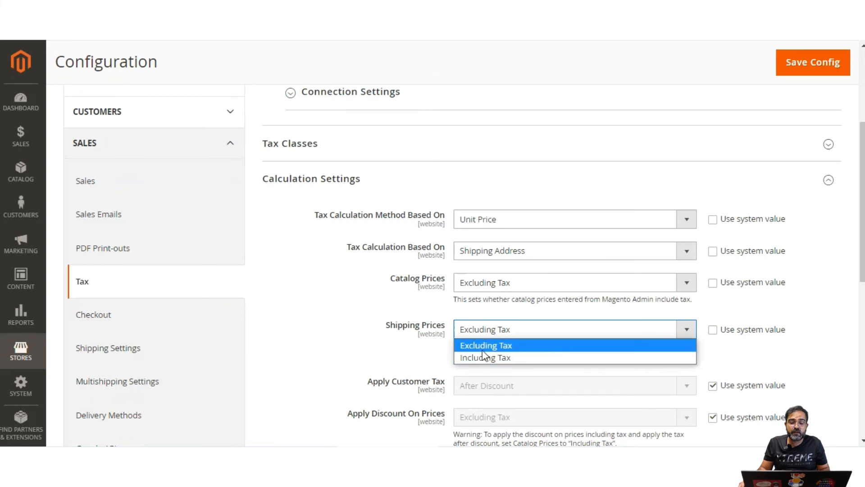
click(430, 355)
- Stop using the system values for Apply Customer Tax and Apply Discount On Prices, and review the options of both settings
scroll(431, 354, down, 3)
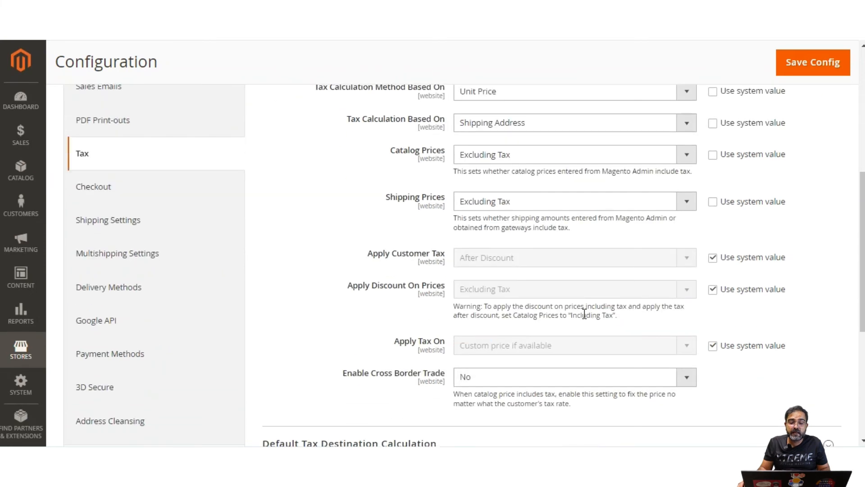
click(713, 260)
click(648, 257)
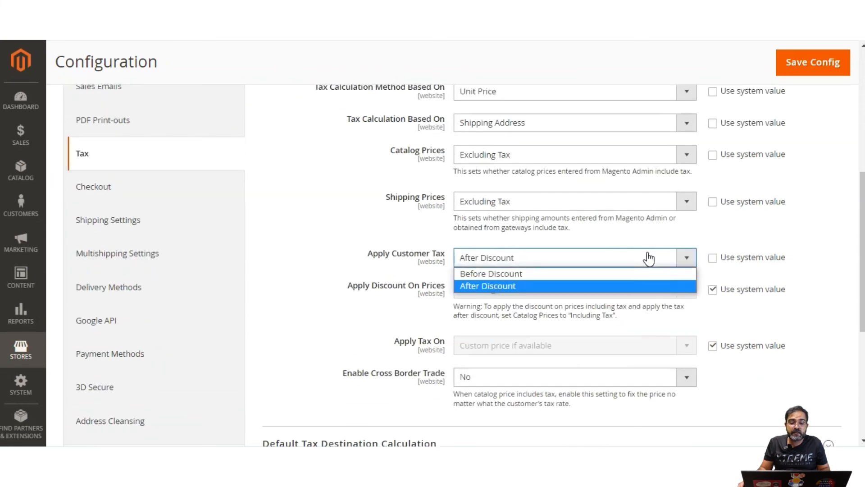
click(735, 284)
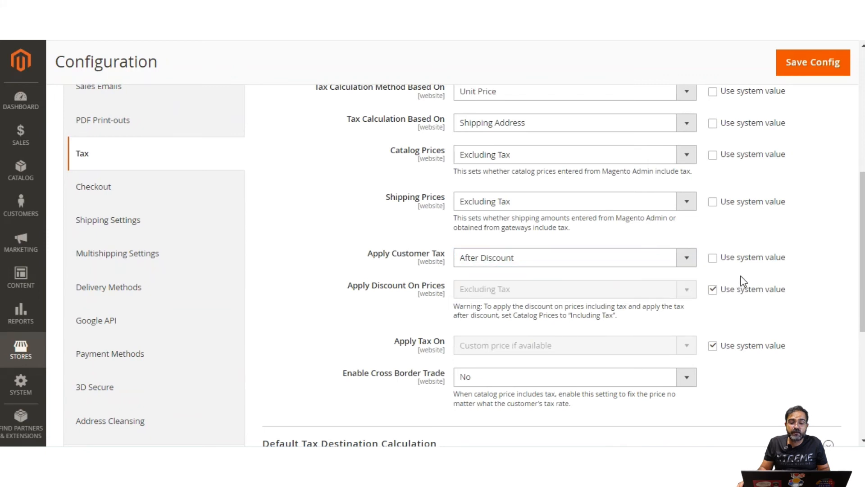
click(714, 290)
click(662, 294)
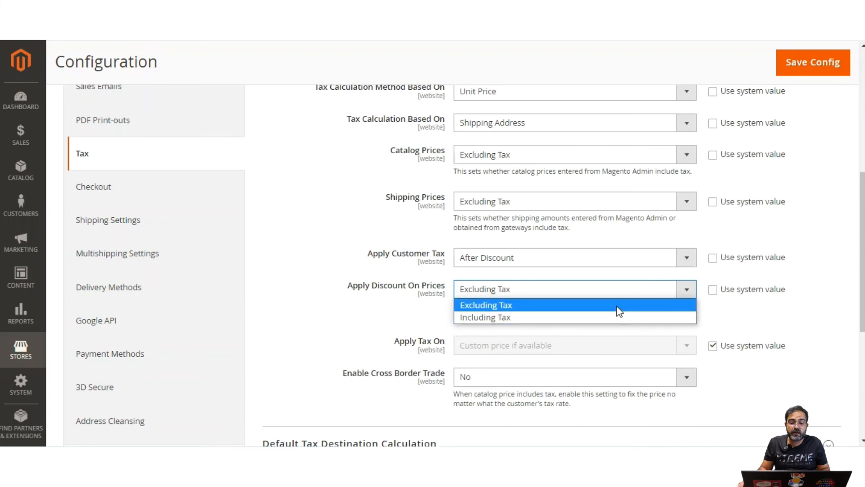
click(400, 312)
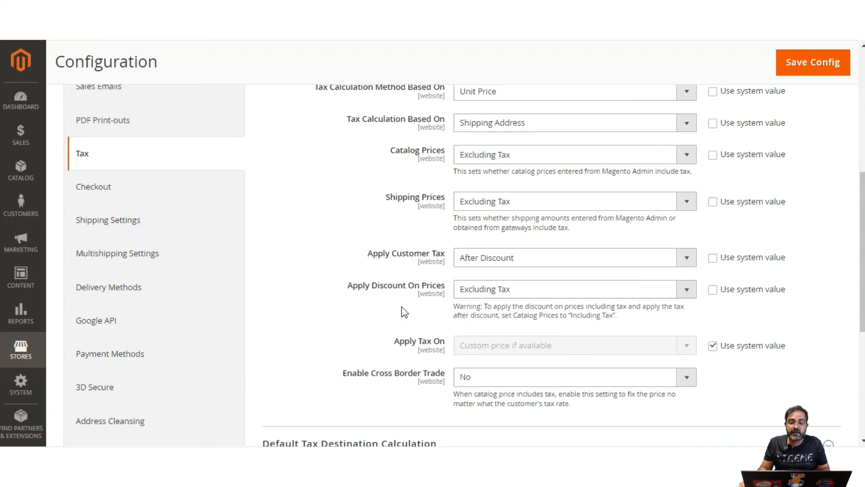
- Set Apply Discount On Prices to Including Tax in the Calculation Settings
scroll(456, 341, down, 2)
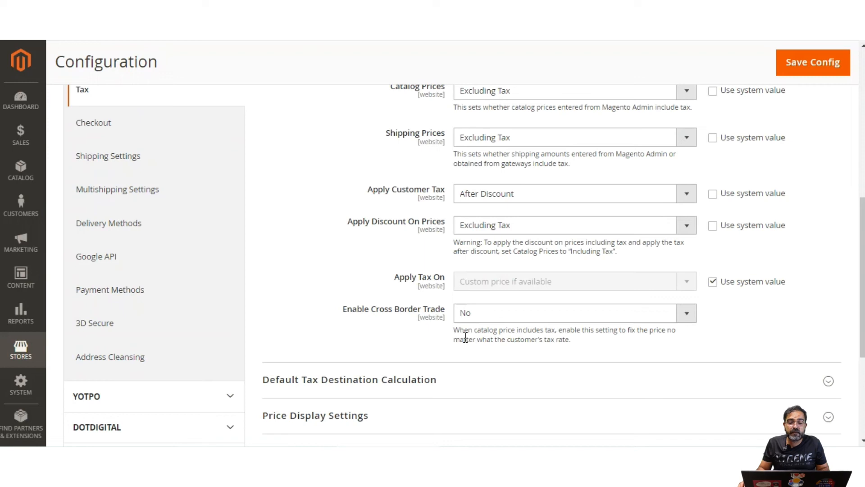
click(640, 228)
click(627, 261)
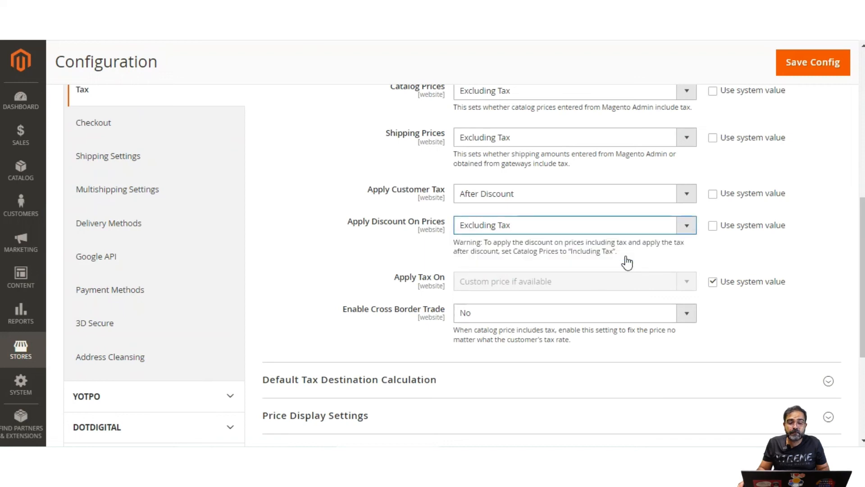
click(407, 253)
scroll(415, 256, down, 1)
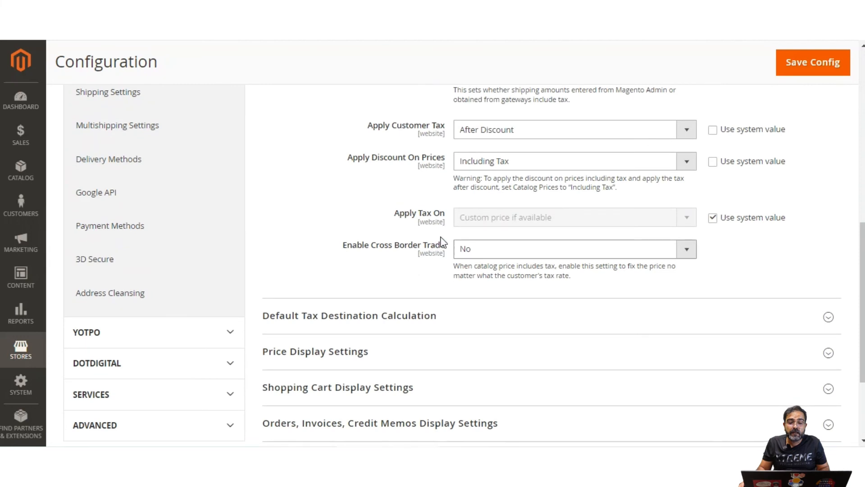
- Stop using the system value for Apply Tax On and review its price options, leaving Custom price if available selected
click(712, 217)
click(663, 221)
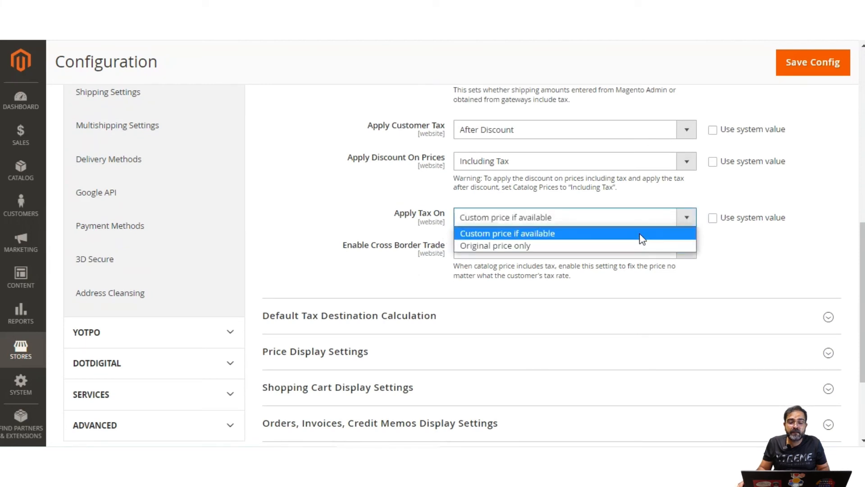
click(734, 250)
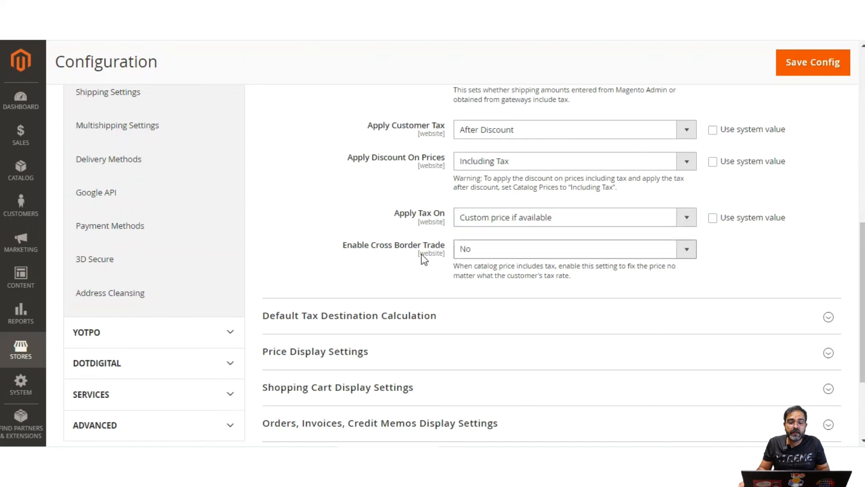
- Review the Enable Cross Border Trade setting and its options, leaving No selected
drag(352, 246, 437, 251)
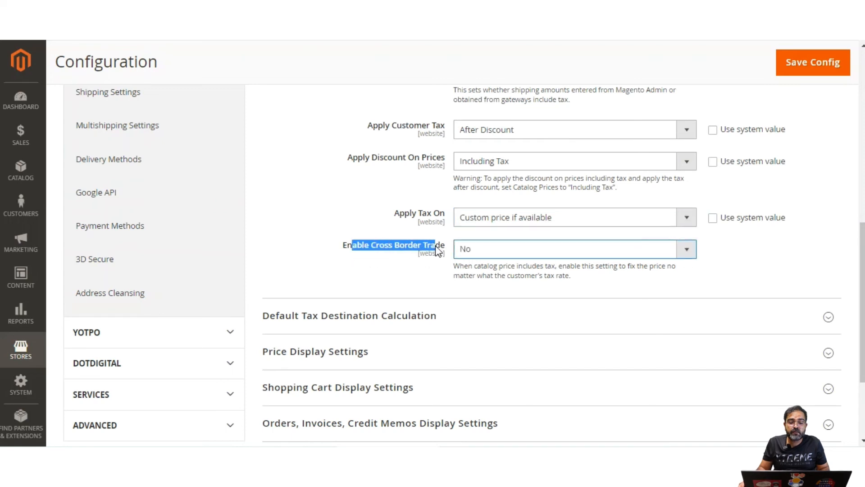
click(505, 250)
click(732, 265)
click(733, 265)
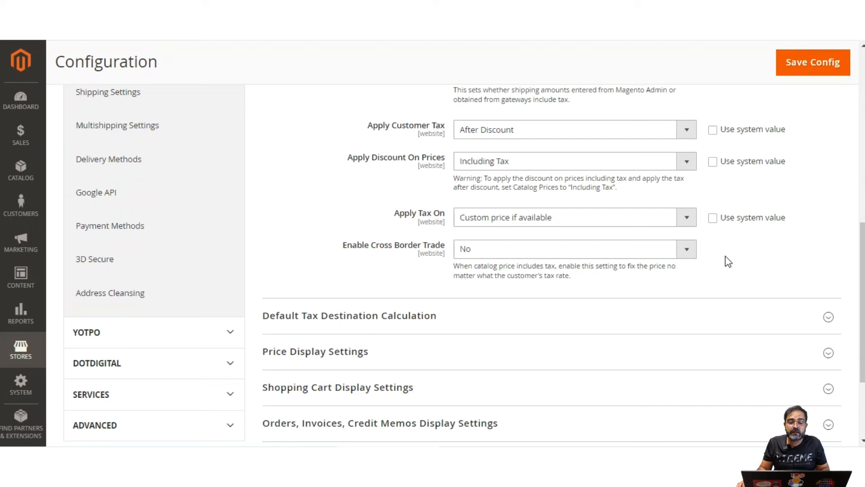
- Collapse Calculation Settings and, under Default Tax Destination Calculation, stop using the system values for Default Country and Default State
scroll(369, 305, down, 1)
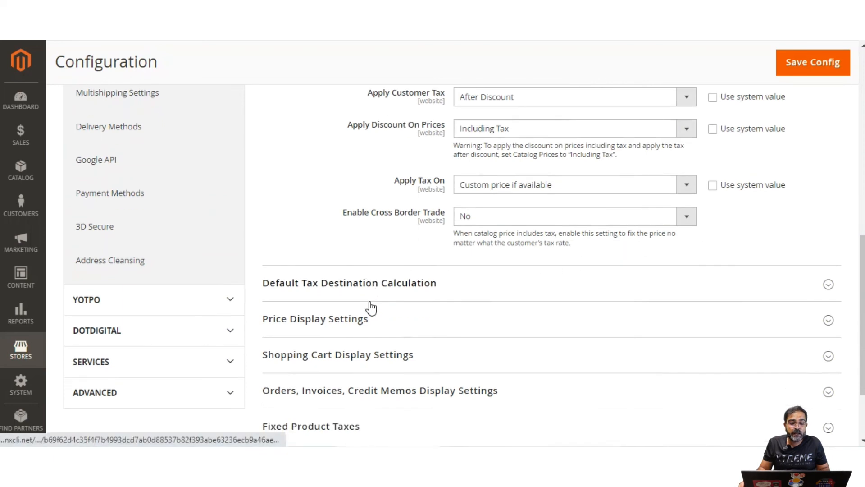
scroll(371, 308, up, 1)
scroll(329, 176, up, 5)
click(329, 179)
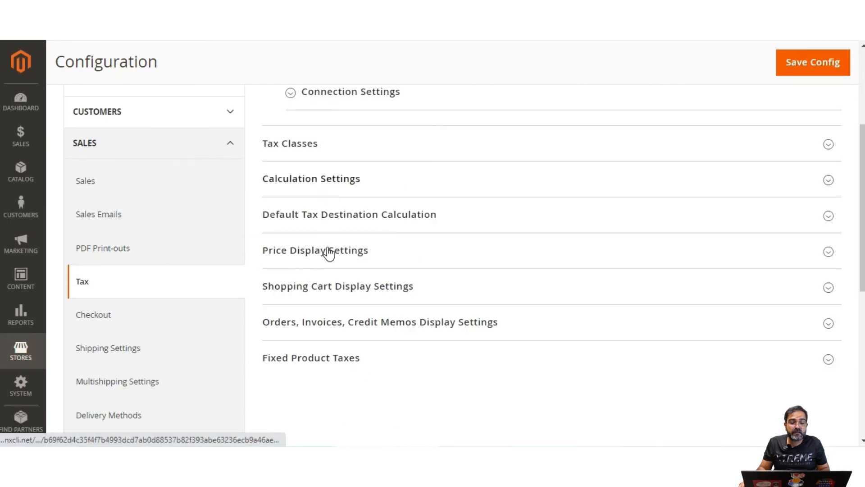
click(325, 221)
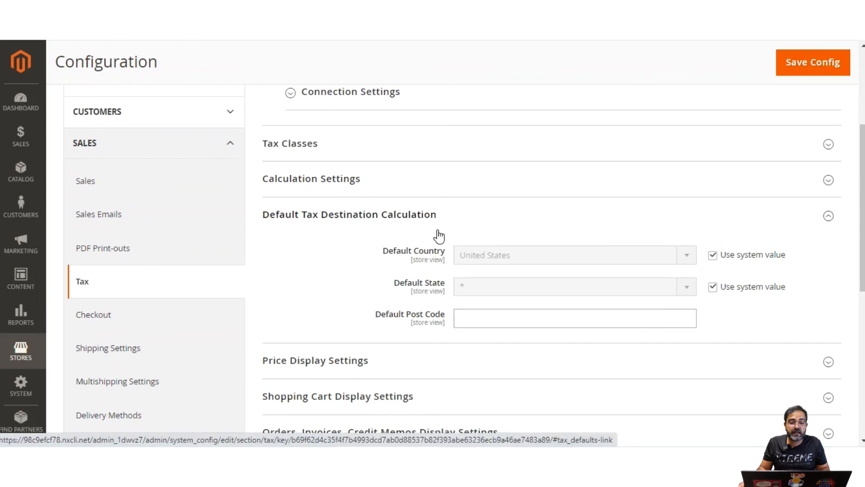
click(714, 255)
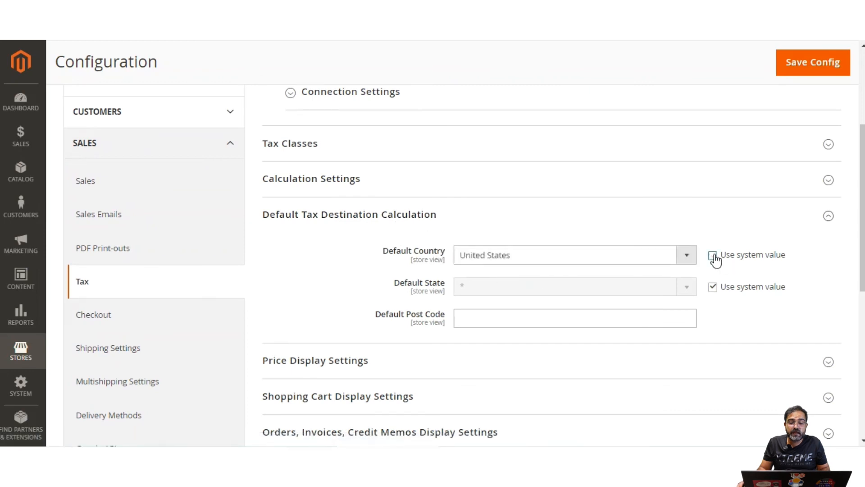
click(714, 287)
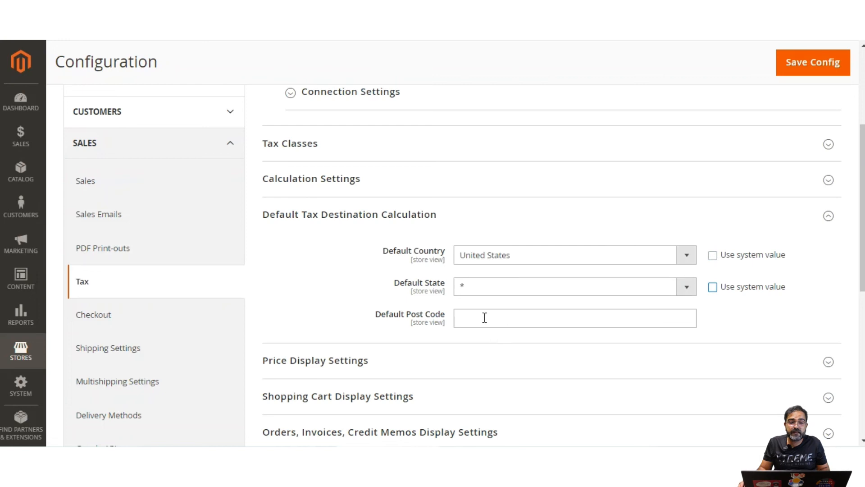
- Switch to Price Display Settings, stop using the system value for Display Product Prices In Catalog, and review its tax options
scroll(470, 314, down, 2)
click(348, 151)
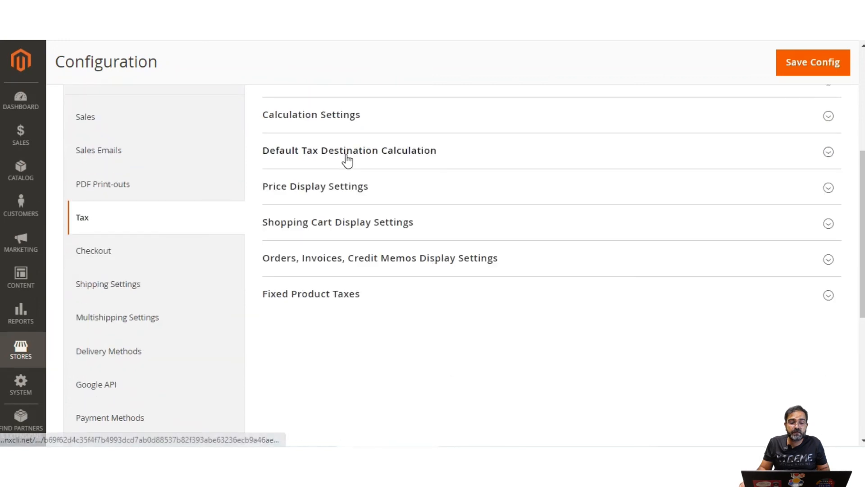
click(340, 188)
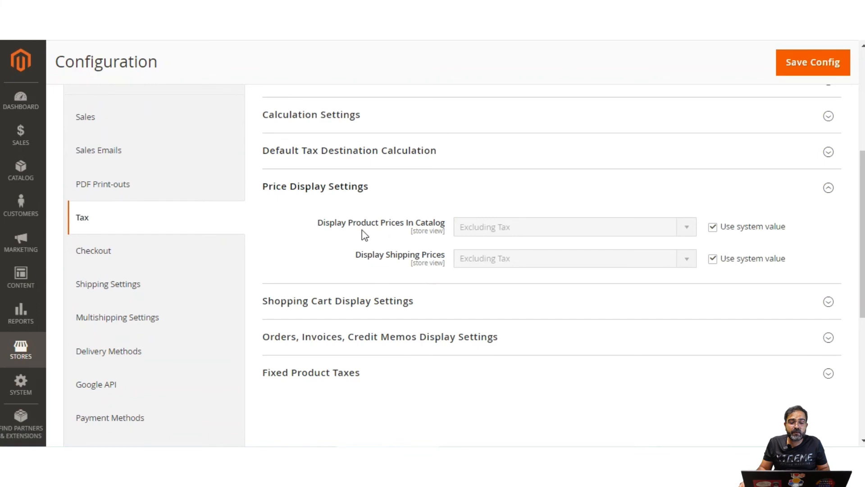
drag(333, 232, 436, 225)
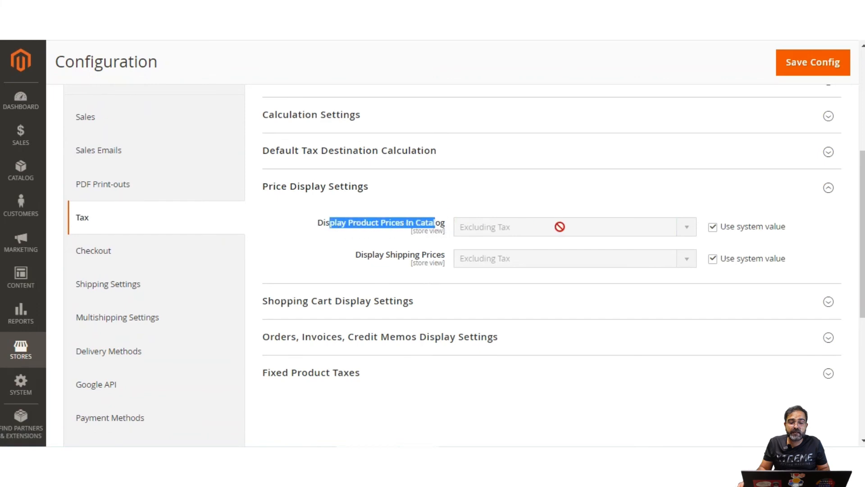
click(713, 227)
click(687, 227)
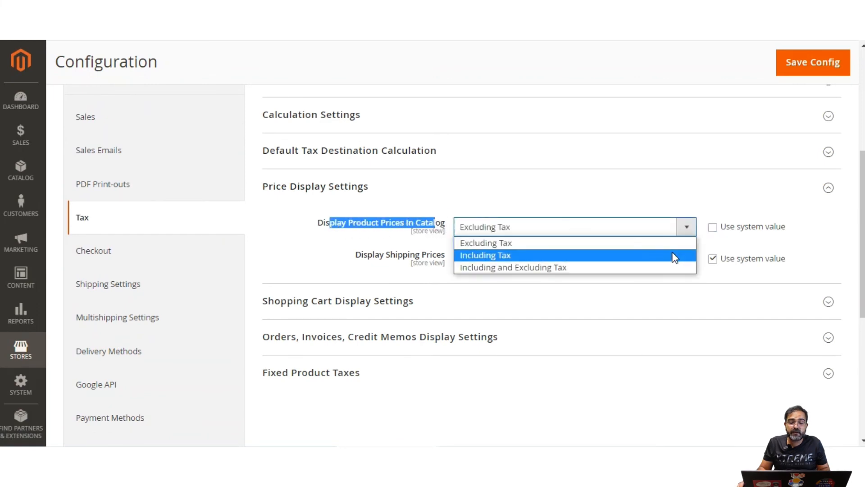
click(712, 261)
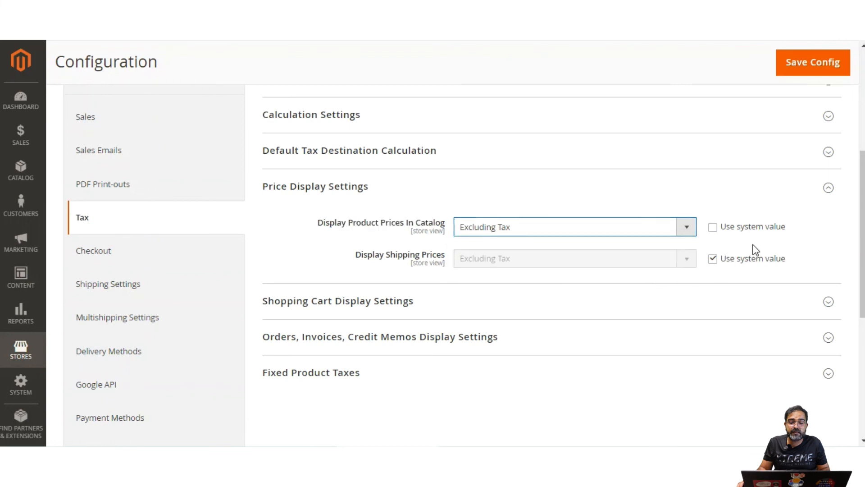
- Stop using the system value for Display Shipping Prices and review its tax options, leaving Excluding Tax selected
drag(367, 255, 448, 262)
click(711, 261)
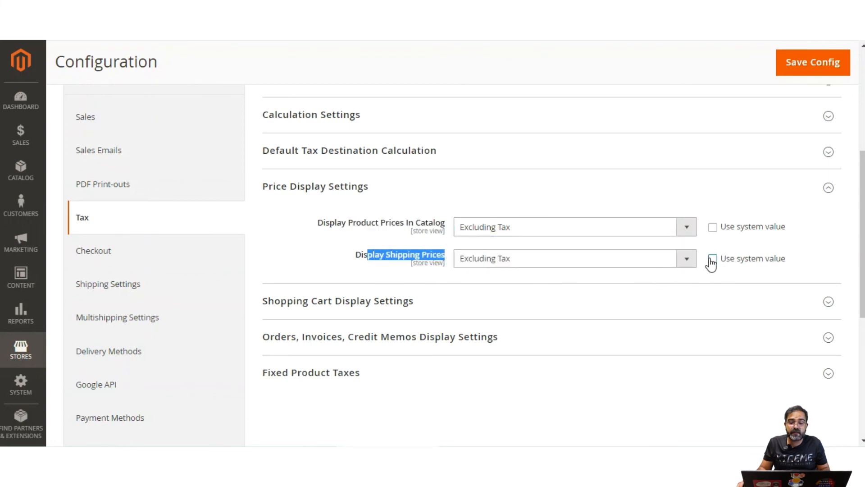
click(691, 259)
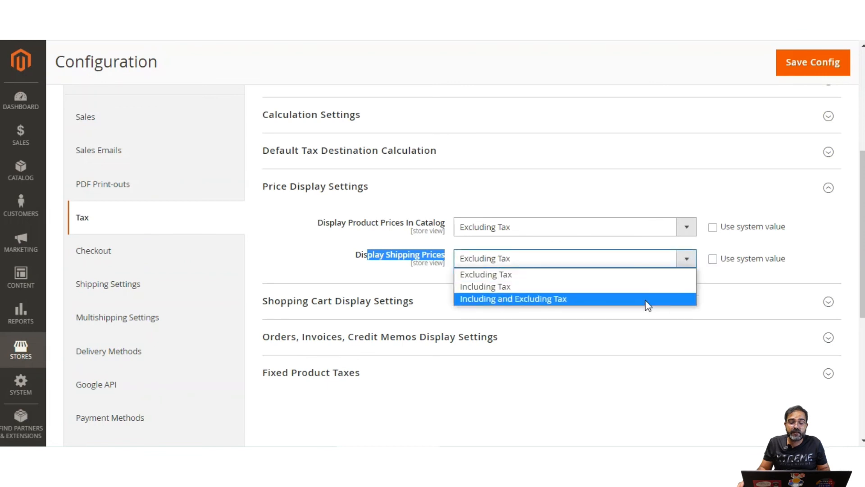
click(730, 281)
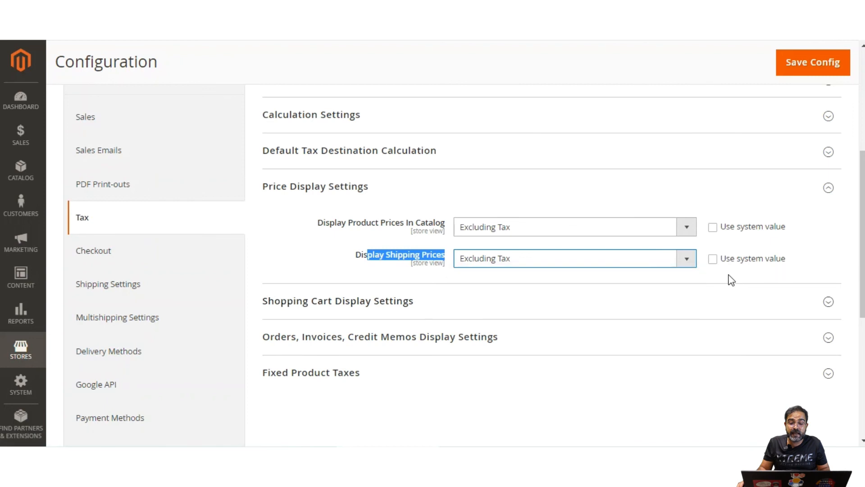
- Collapse Price Display Settings and stop using the system values for all six Shopping Cart Display Settings
scroll(482, 276, down, 1)
click(344, 126)
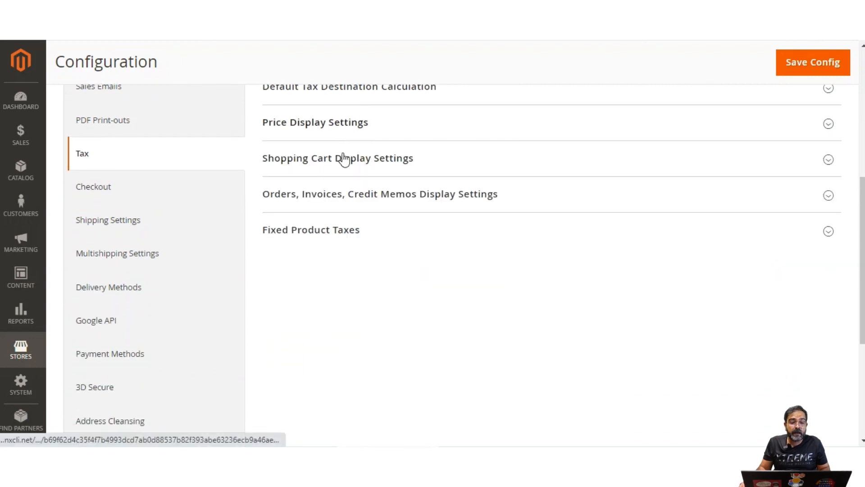
click(341, 160)
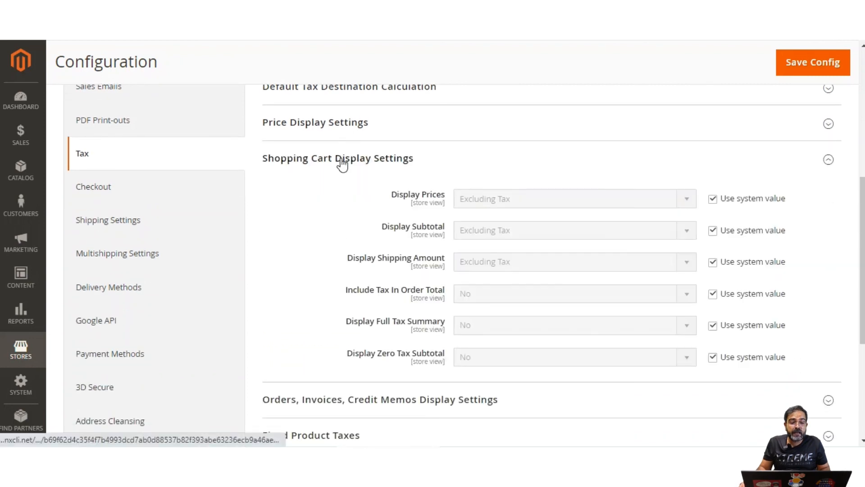
click(712, 199)
click(712, 231)
click(712, 263)
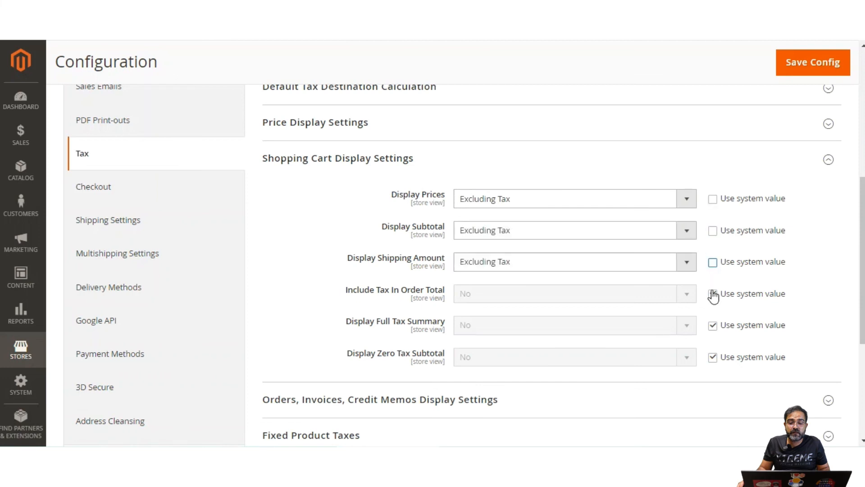
click(712, 294)
click(713, 325)
click(713, 357)
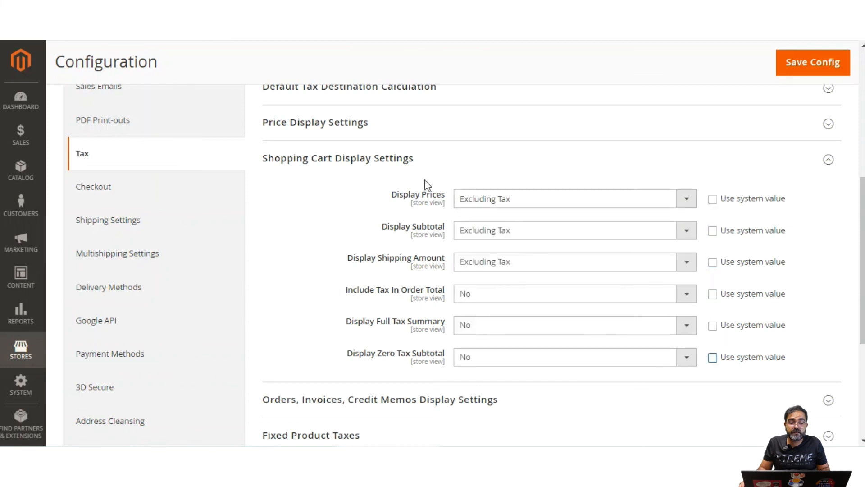
- Review the shopping cart's Display Prices, Display Subtotal and Display Shipping Amount options, leaving Excluding Tax selected for each
click(518, 200)
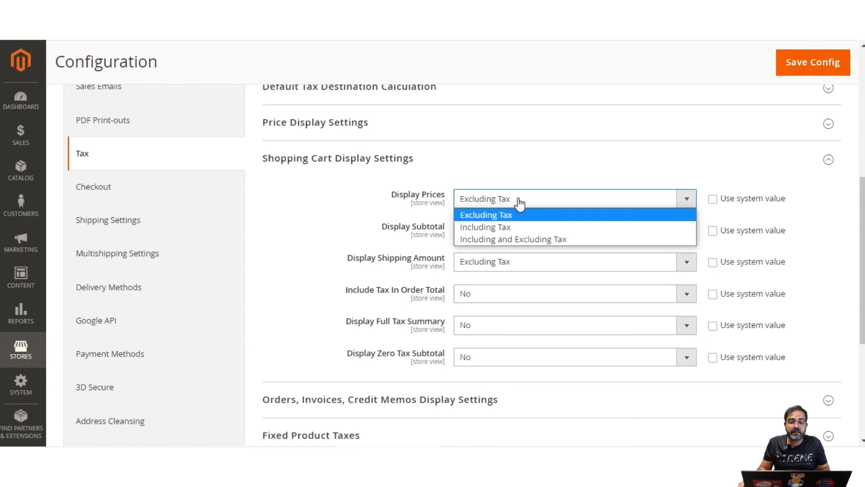
click(385, 211)
click(503, 230)
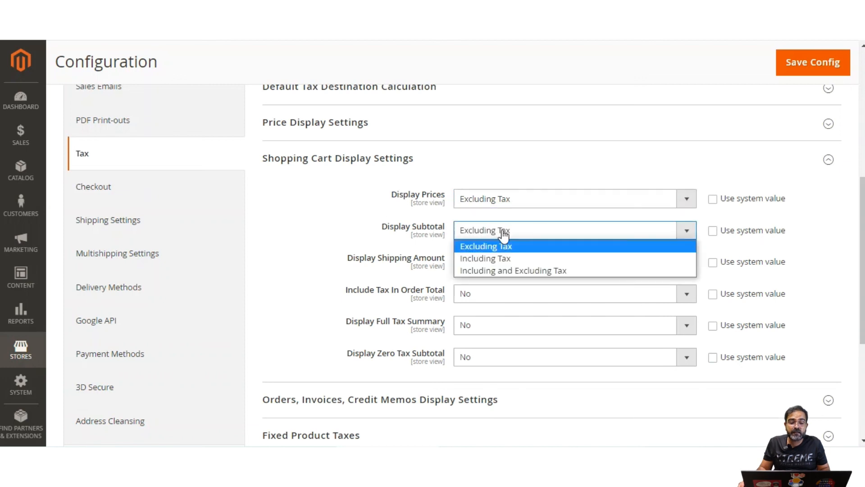
click(377, 230)
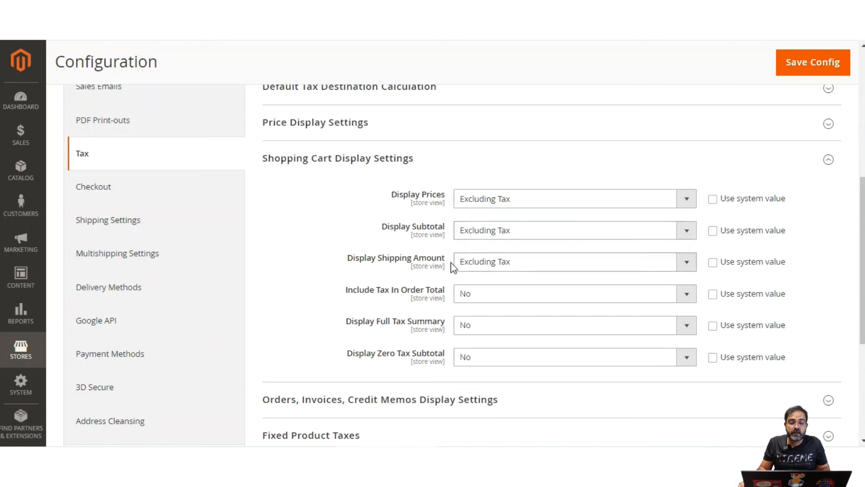
click(501, 264)
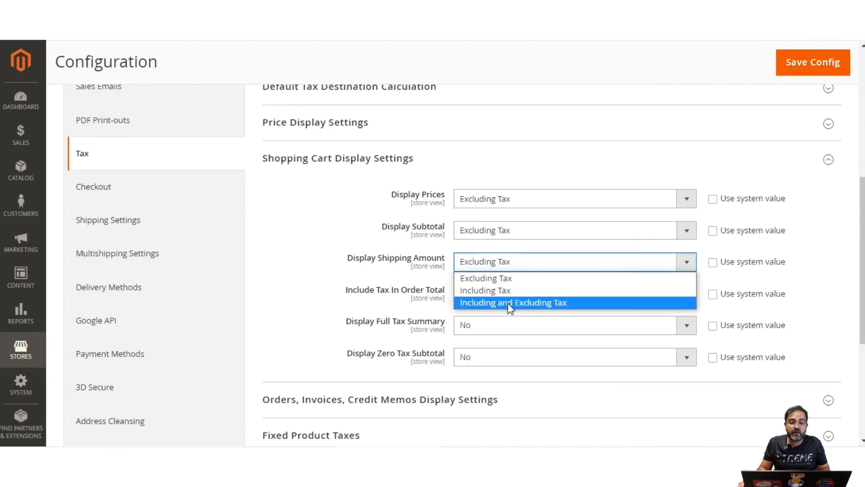
click(352, 258)
- Review the shopping cart's Include Tax In Order Total, Display Full Tax Summary and Display Zero Tax Subtotal options, leaving each on No
click(493, 296)
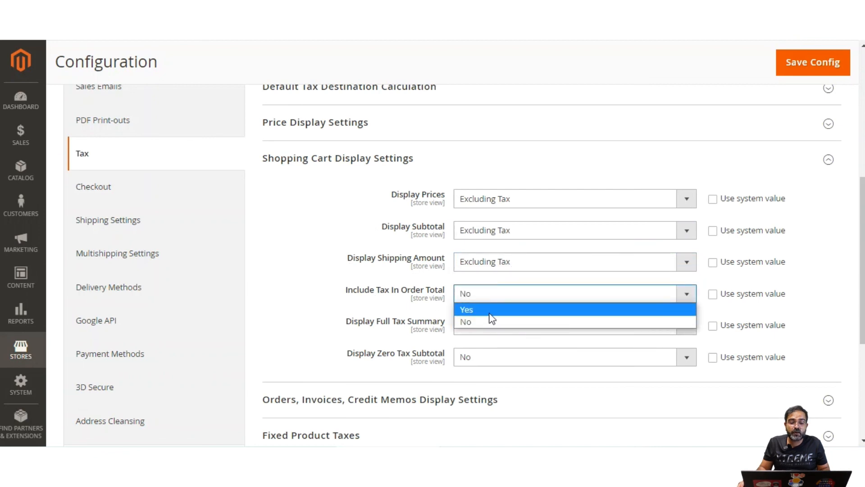
click(396, 313)
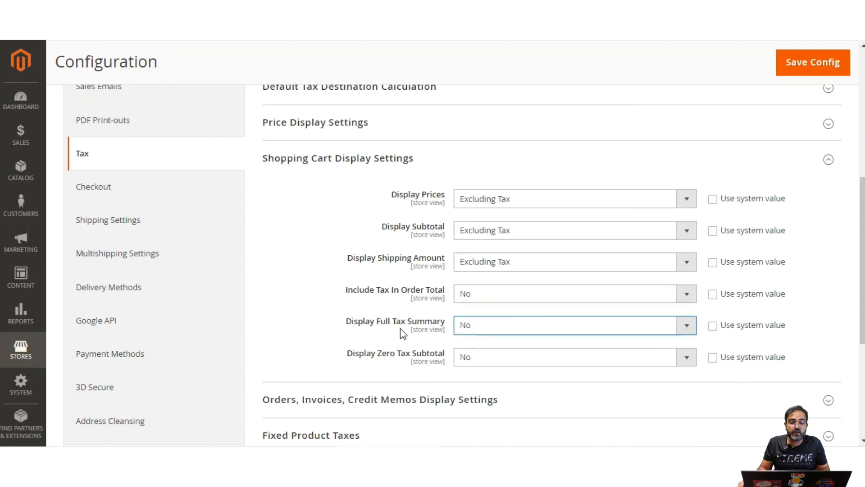
click(497, 329)
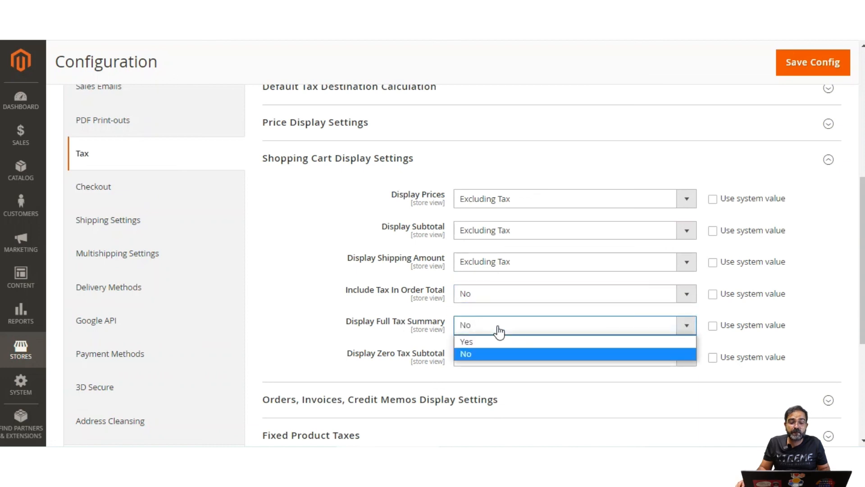
click(391, 337)
drag(348, 353, 446, 357)
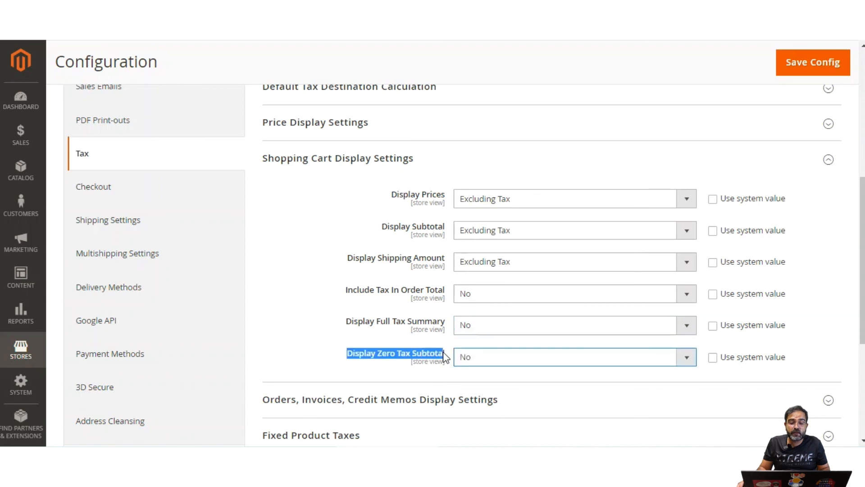
click(486, 358)
click(382, 366)
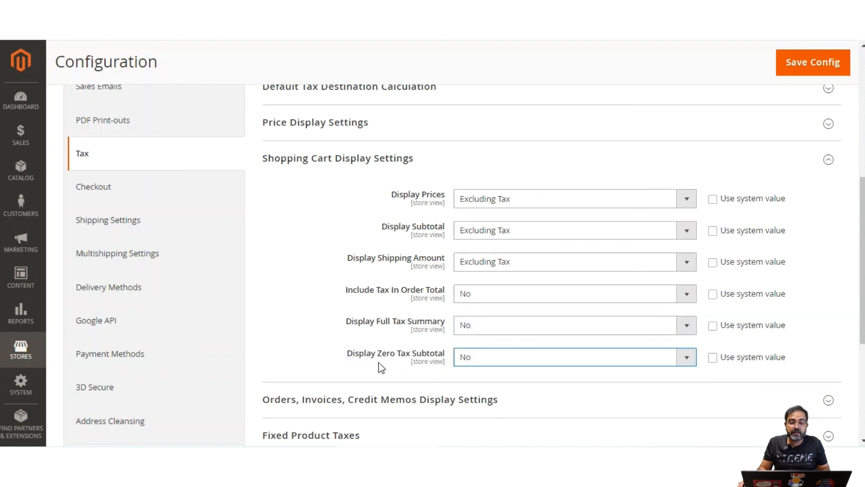
- Expand Orders, Invoices, Credit Memos Display Settings and examine its display settings
scroll(382, 365, down, 3)
click(345, 272)
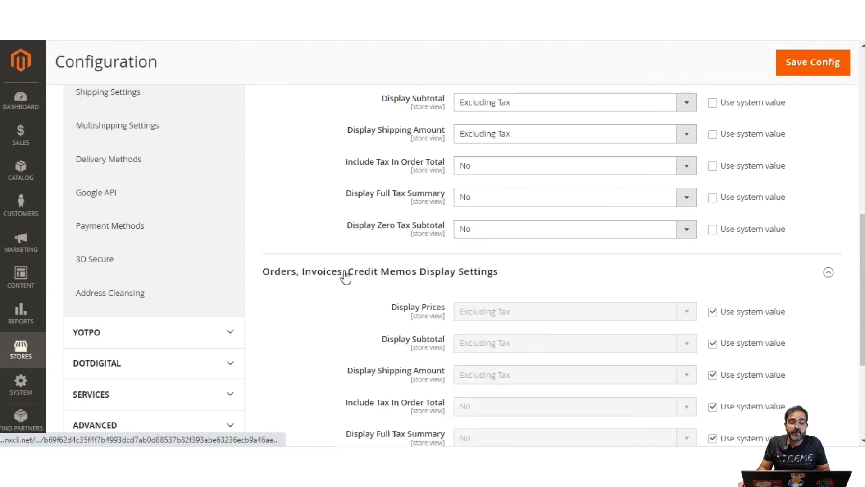
scroll(345, 275, down, 2)
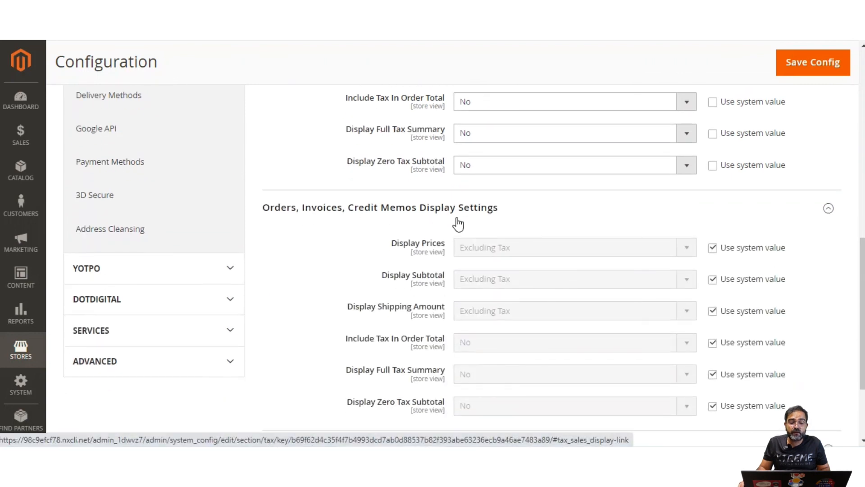
- Stop using the system values for all six Orders, Invoices, Credit Memos Display Settings
click(713, 248)
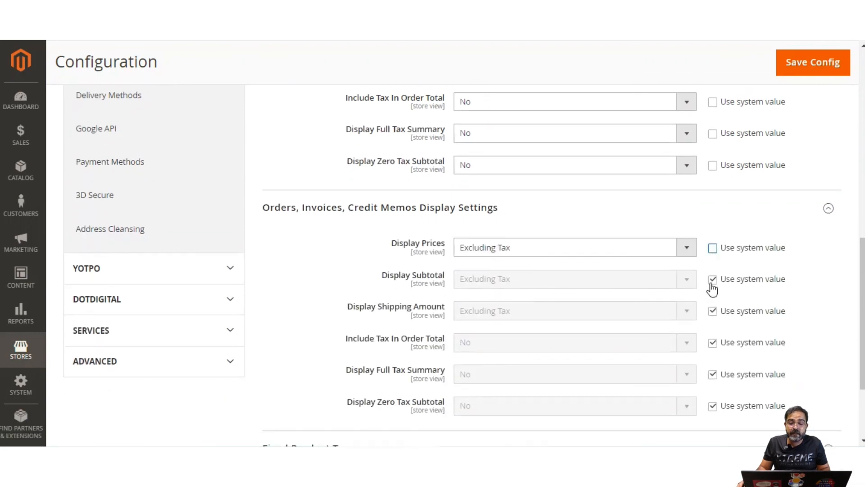
click(713, 280)
click(712, 311)
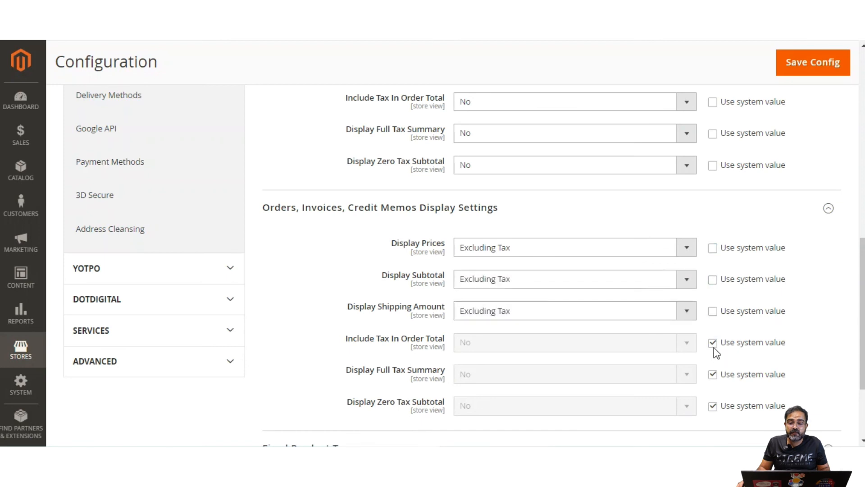
click(713, 345)
click(713, 375)
click(712, 406)
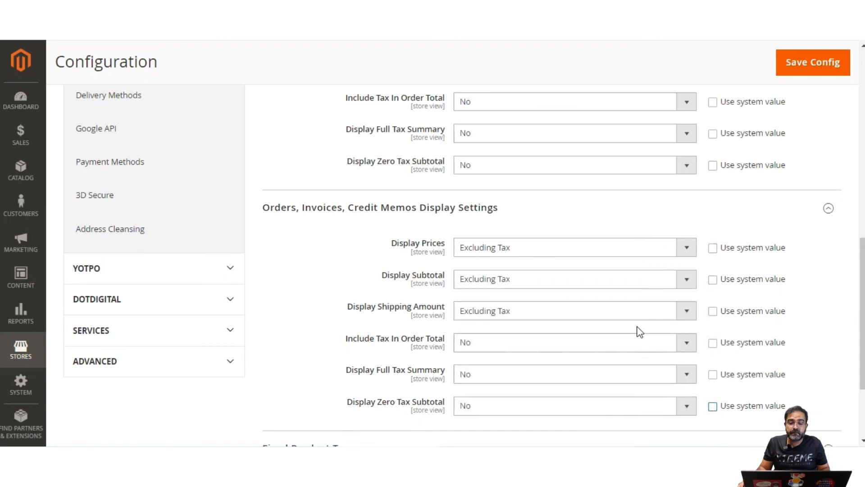
- Review the Display Prices, Display Subtotal and Display Shipping Amount options for orders, invoices and credit memos, leaving each on Excluding Tax
drag(397, 247, 441, 247)
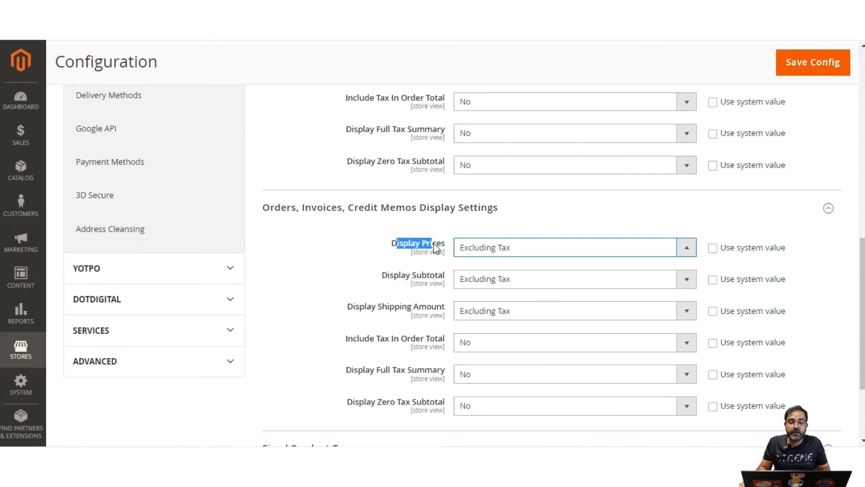
click(500, 249)
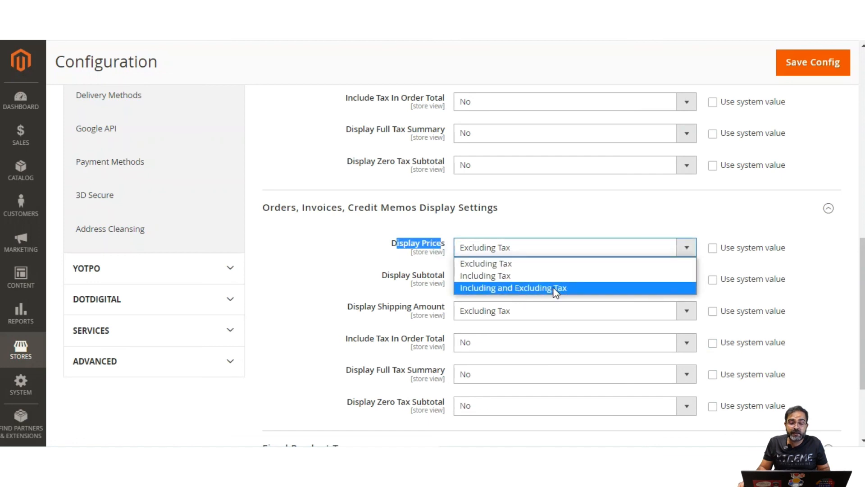
click(407, 283)
click(534, 283)
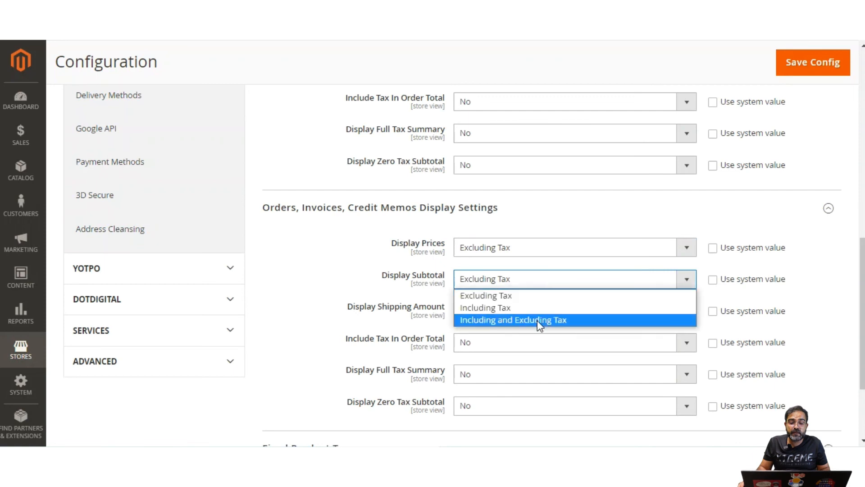
click(386, 303)
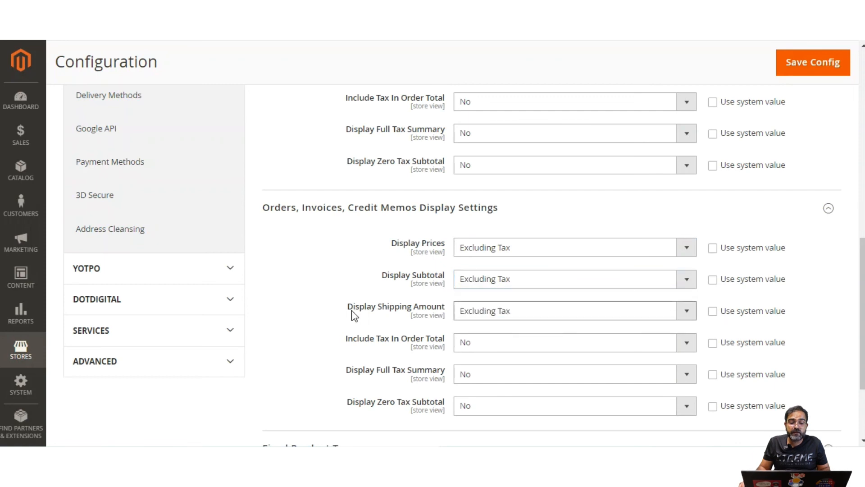
drag(354, 316, 442, 310)
click(496, 315)
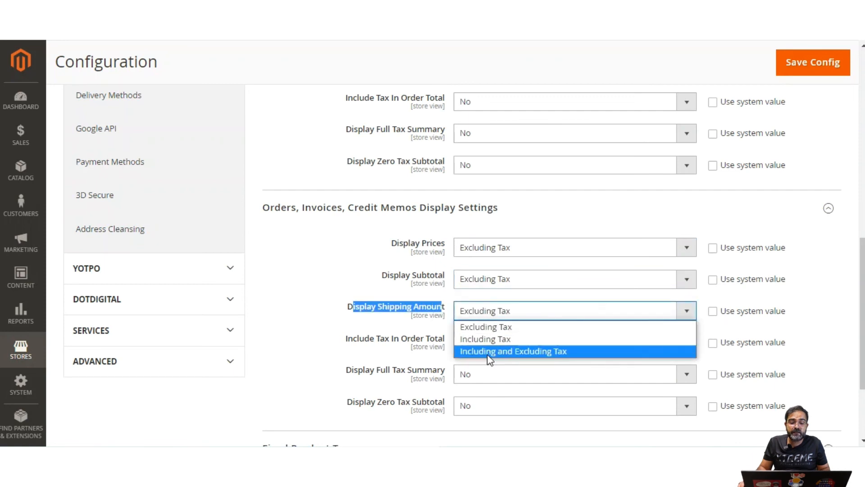
click(373, 318)
- Review the order documents' Include Tax In Order Total, Display Full Tax Summary and Display Zero Tax Subtotal options, leaving each on No
scroll(378, 332, down, 3)
drag(381, 218, 469, 224)
click(470, 223)
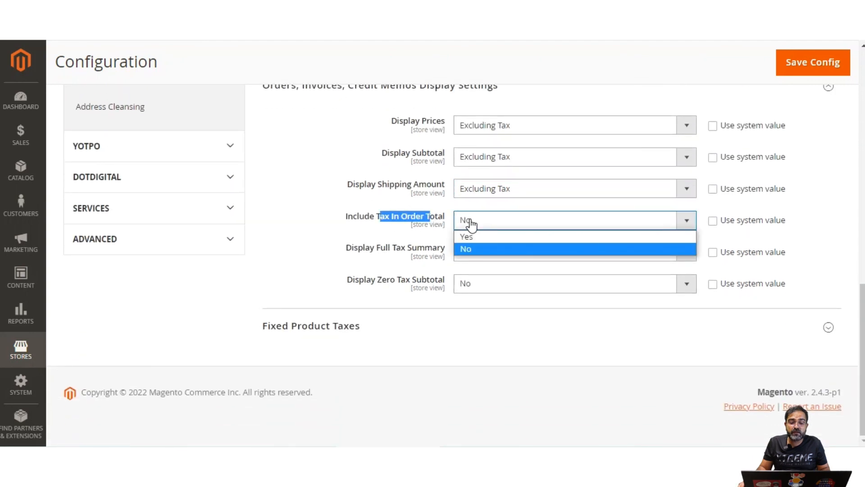
click(374, 239)
drag(348, 250, 440, 255)
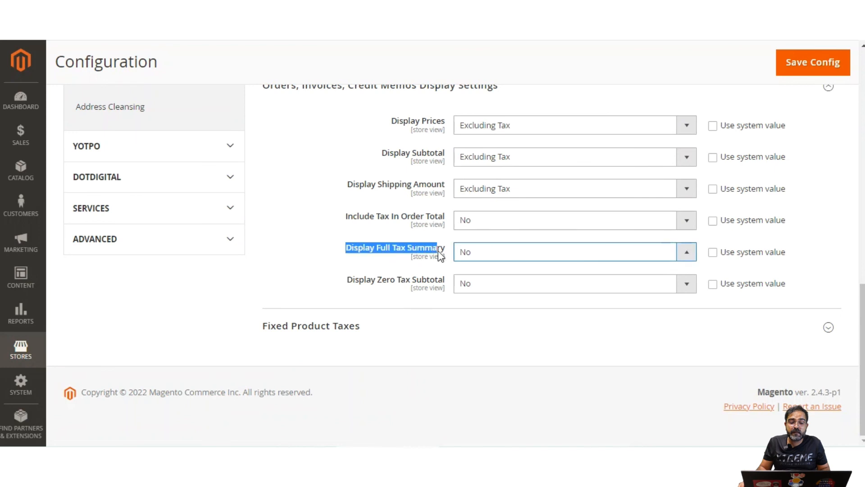
click(474, 260)
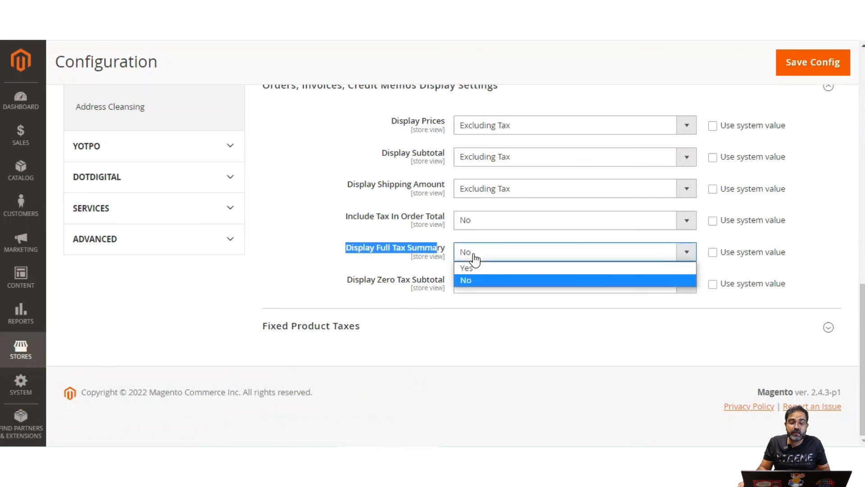
click(345, 265)
drag(353, 280, 453, 289)
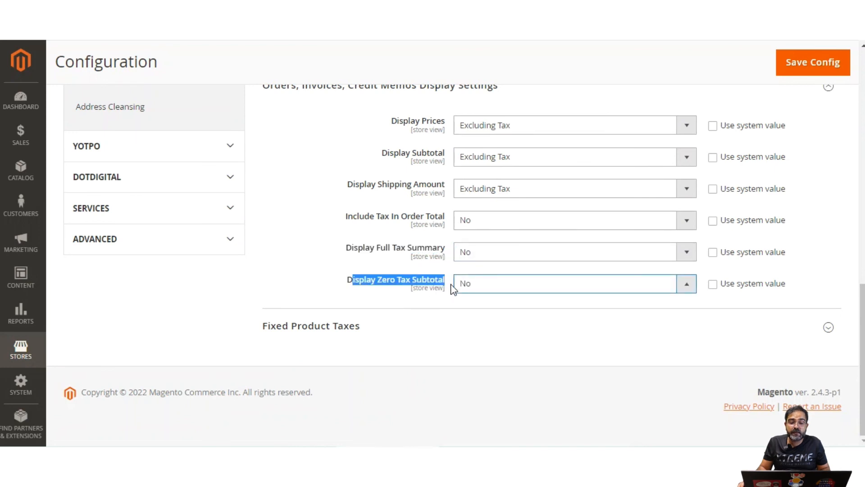
click(470, 287)
click(310, 283)
click(336, 278)
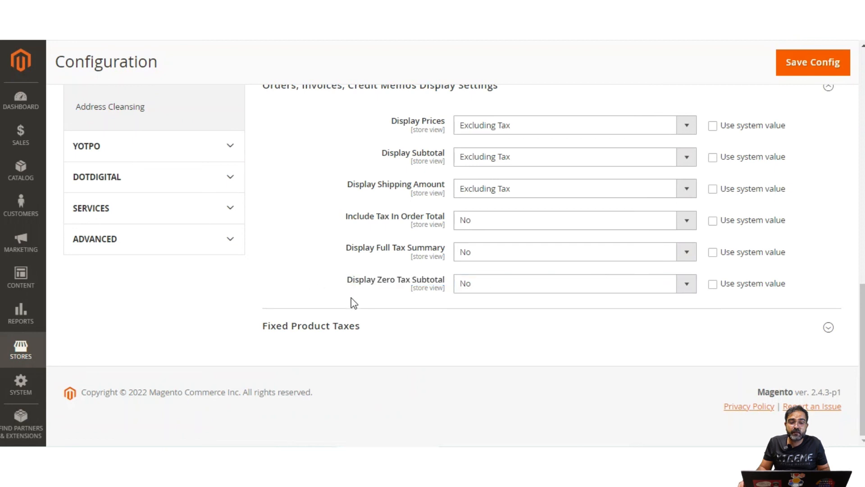
- Expand Fixed Product Taxes, stop using the system value for Enable FPT and keep it set to No
click(357, 327)
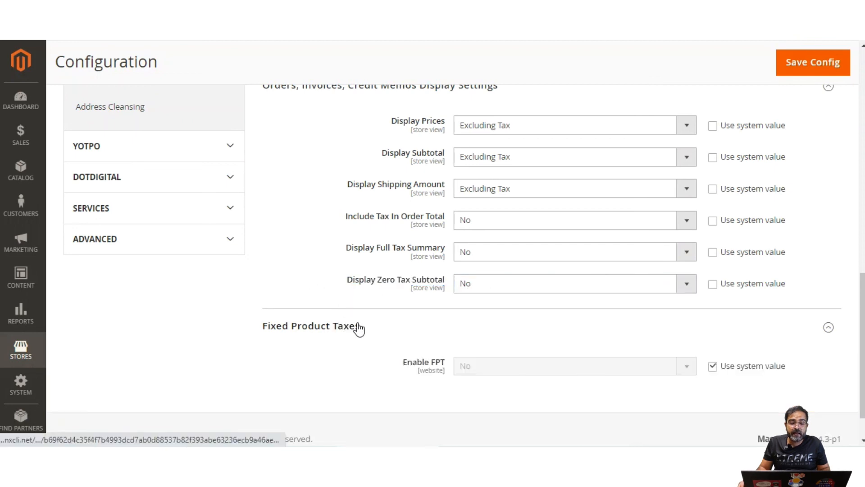
click(712, 368)
click(581, 371)
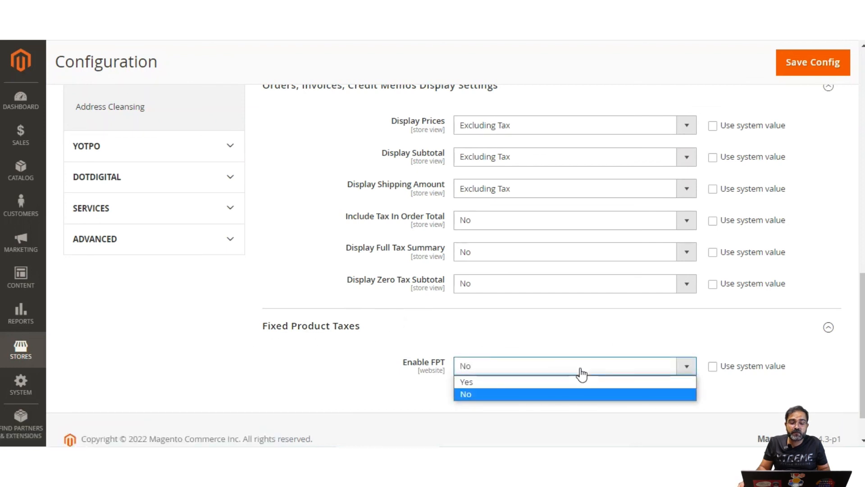
click(596, 395)
- Open the Tax Zones and Rates page from the store's tax settings, leaving the configuration unsaved
scroll(788, 397, up, 15)
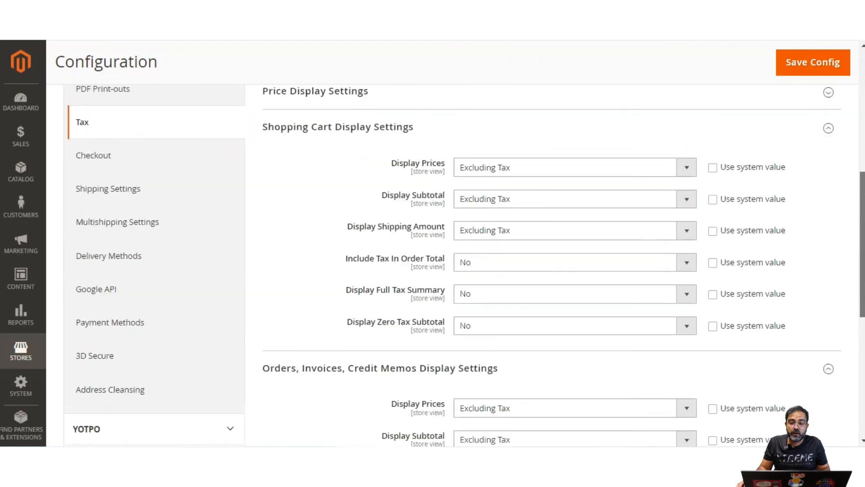
click(28, 360)
click(93, 427)
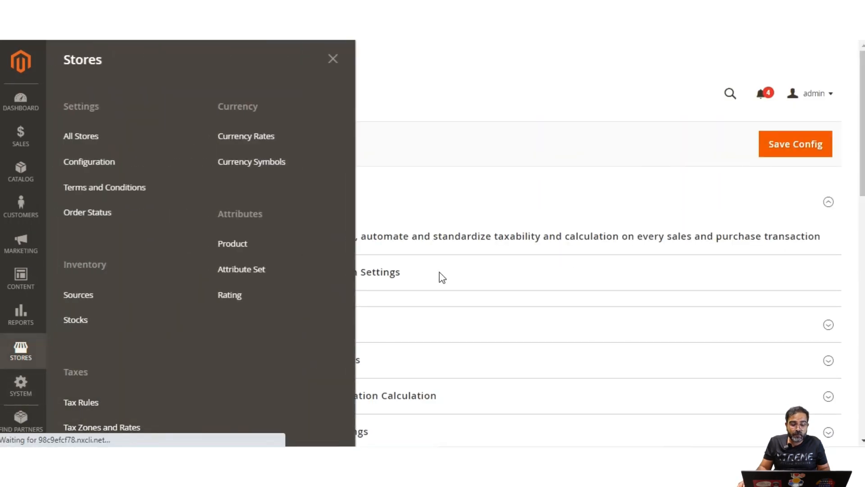